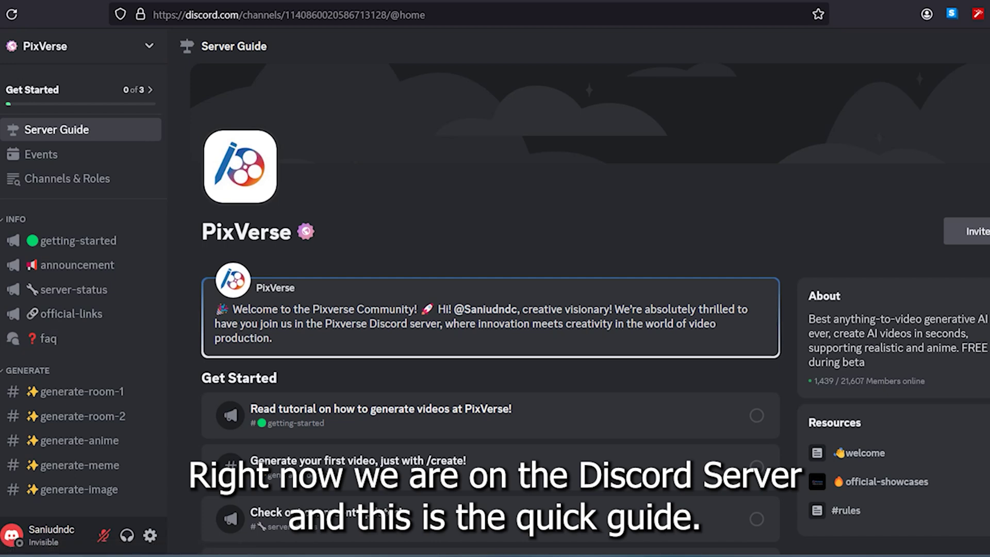
# Open the generate-anime channel from the server guide and look through the recently generated videos.
pyautogui.scroll(-2, 589, 309)
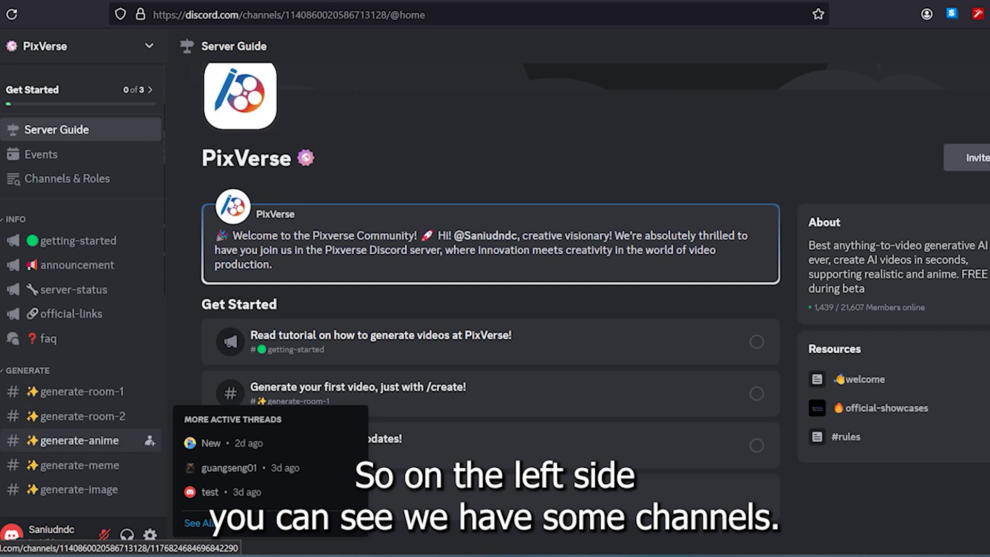
pyautogui.click(78, 441)
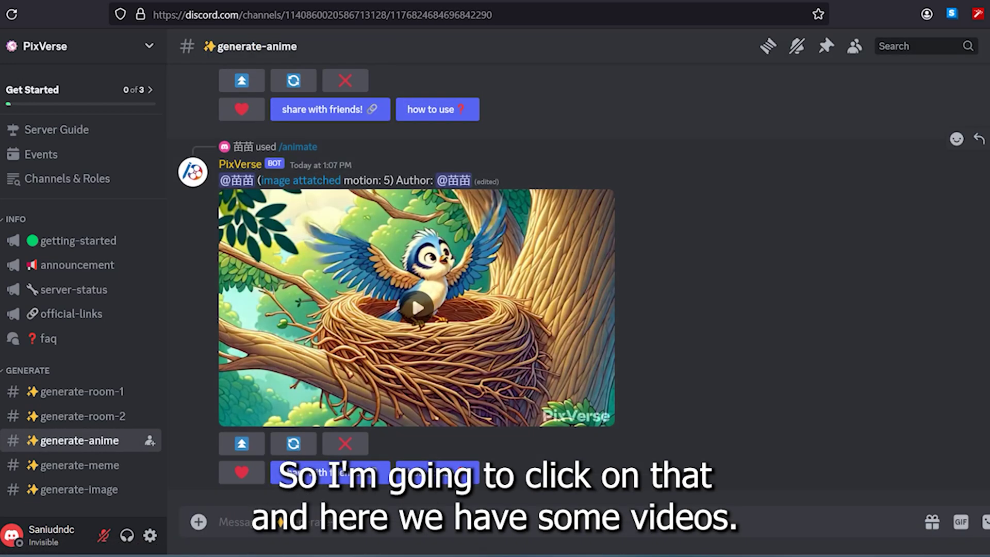
pyautogui.scroll(10, 416, 283)
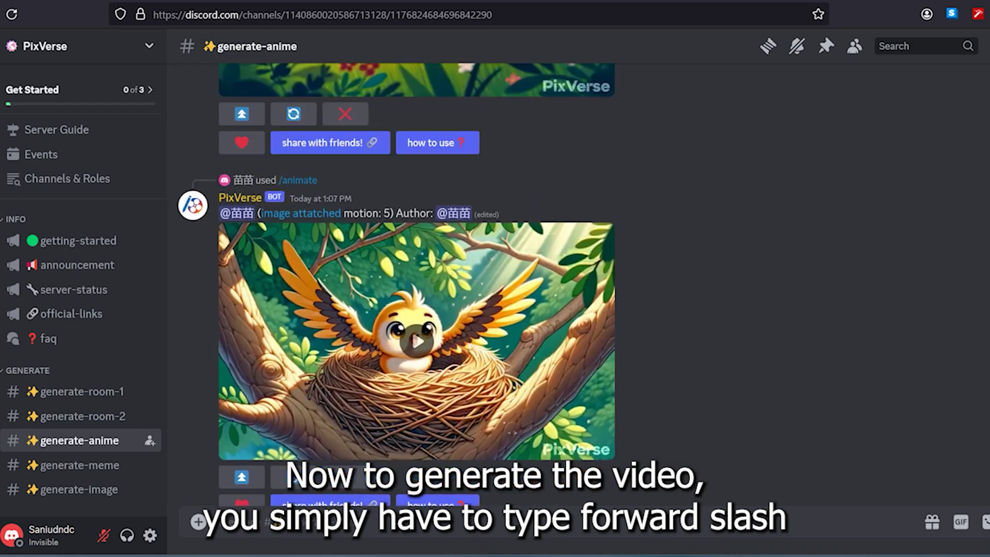
pyautogui.scroll(15, 416, 283)
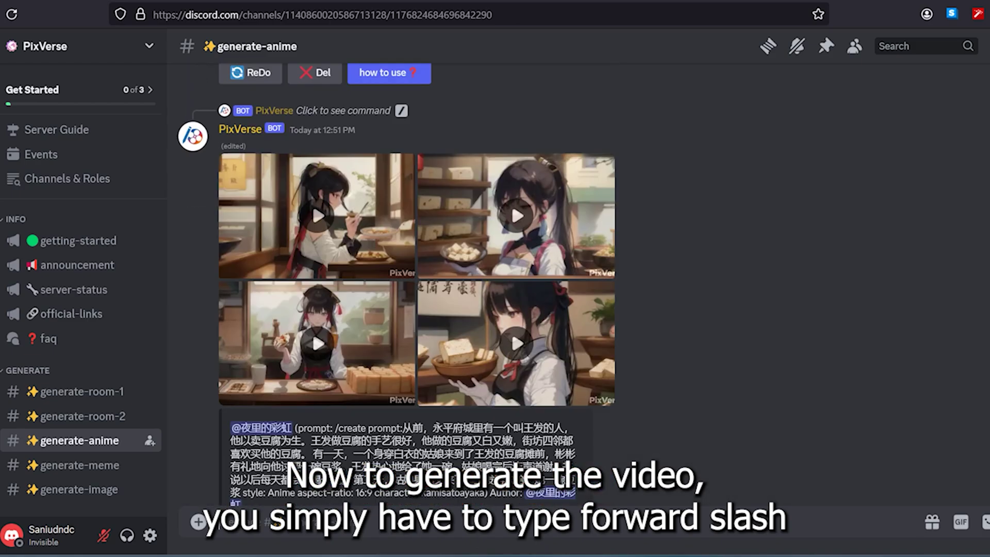
pyautogui.scroll(-20, 416, 283)
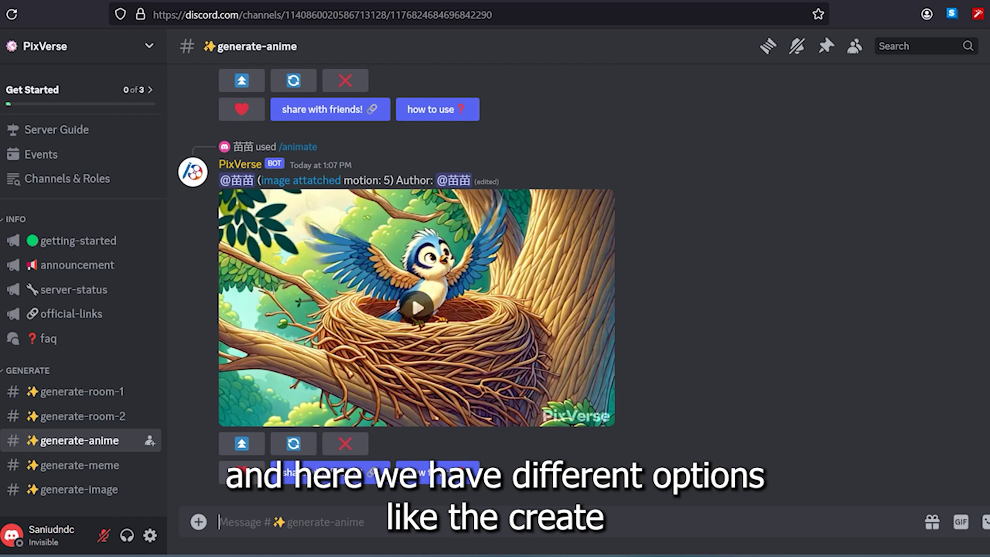
# Bring up the PixVerse bot's slash commands, look through them and choose /create.
pyautogui.write('/')
pyautogui.press('Down')
pyautogui.press('Down')
pyautogui.press('Down')
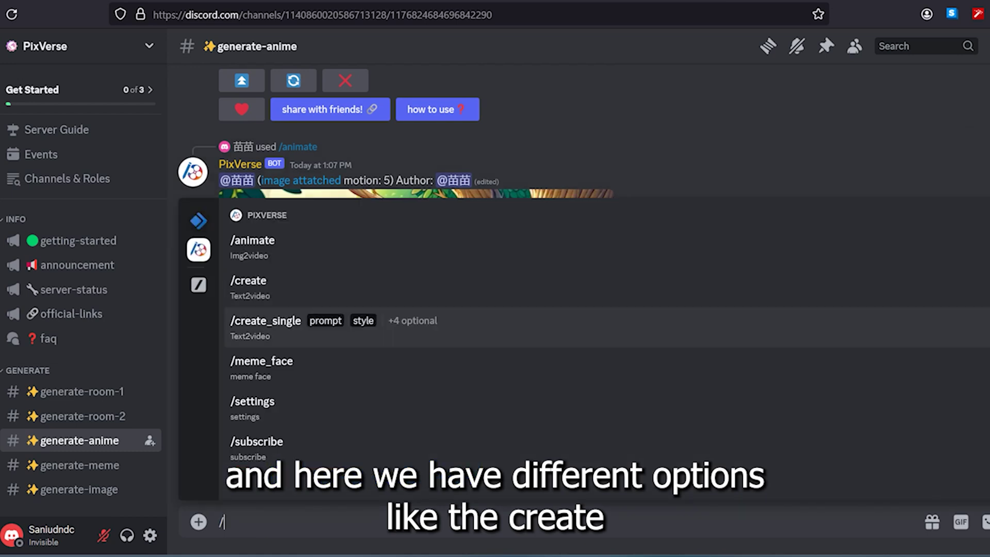
pyautogui.press('Down')
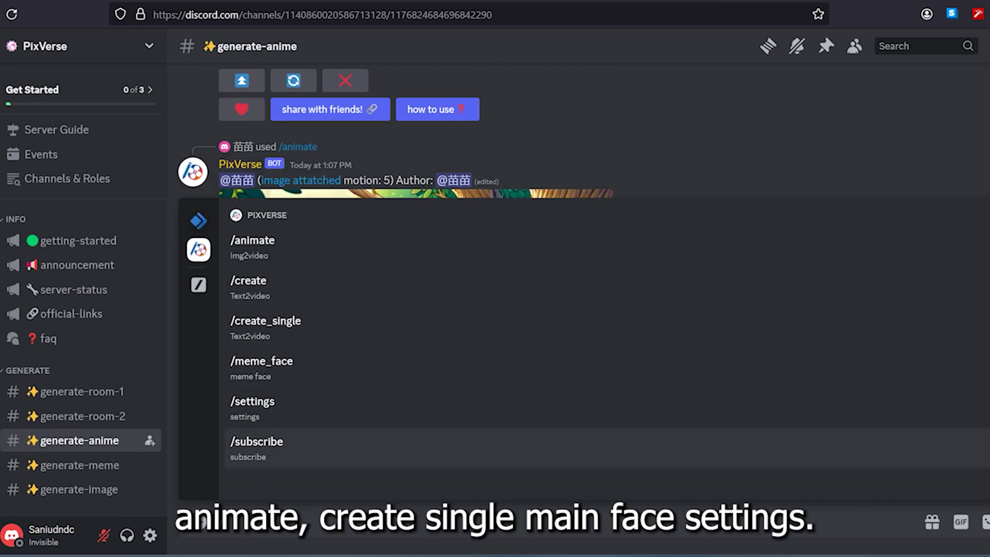
pyautogui.press('Up')
pyautogui.press('Up')
pyautogui.press('Up')
pyautogui.press('Up')
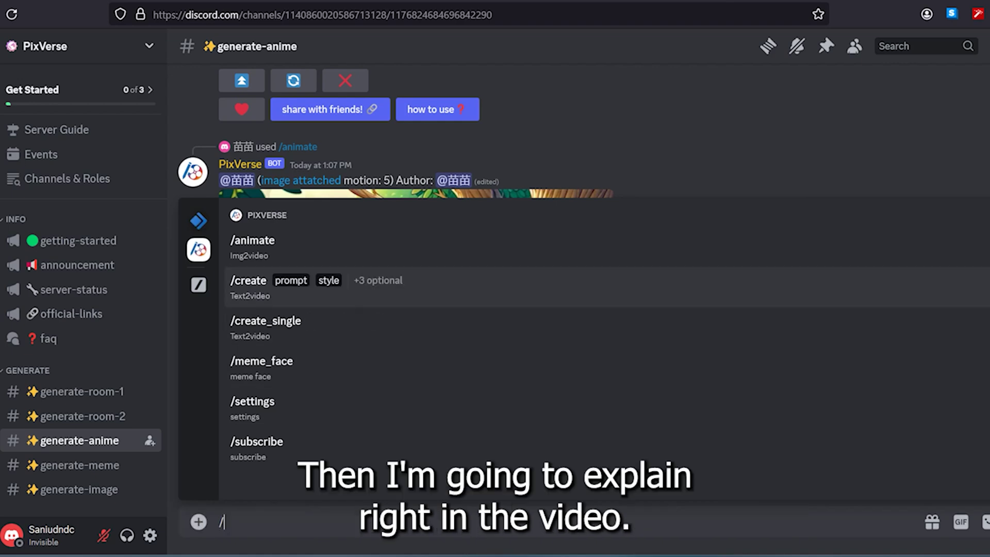
pyautogui.press('Return')
# Enter the prompt "an young russian women walking down the street in a winter evening" and set the style to Realistic.
pyautogui.rightClick(315, 521)
pyautogui.click(354, 344)
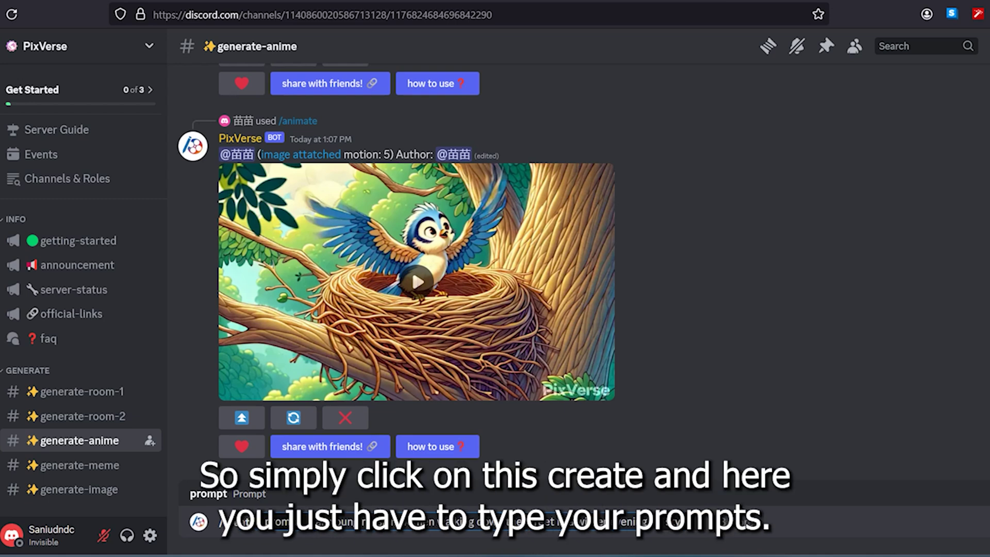
pyautogui.press('Tab')
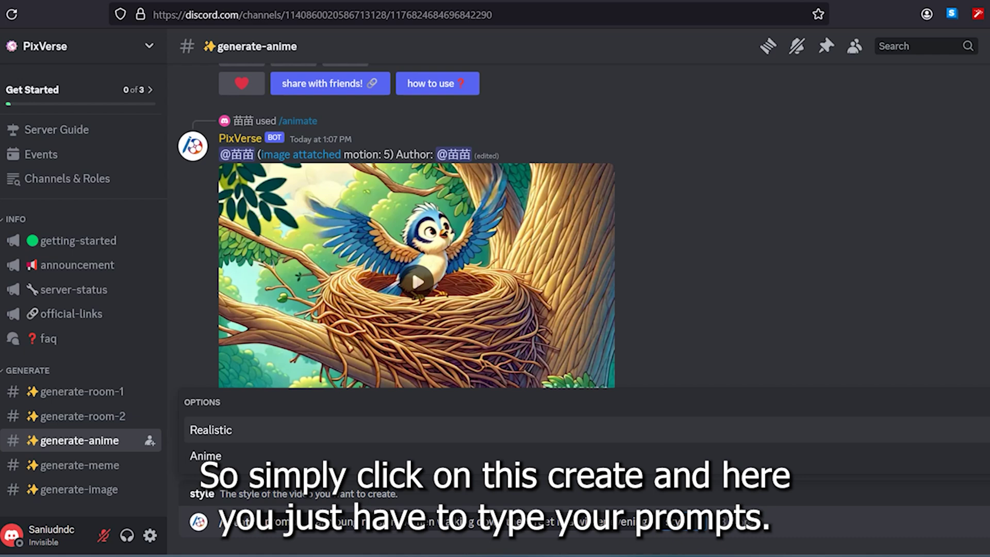
pyautogui.press('Return')
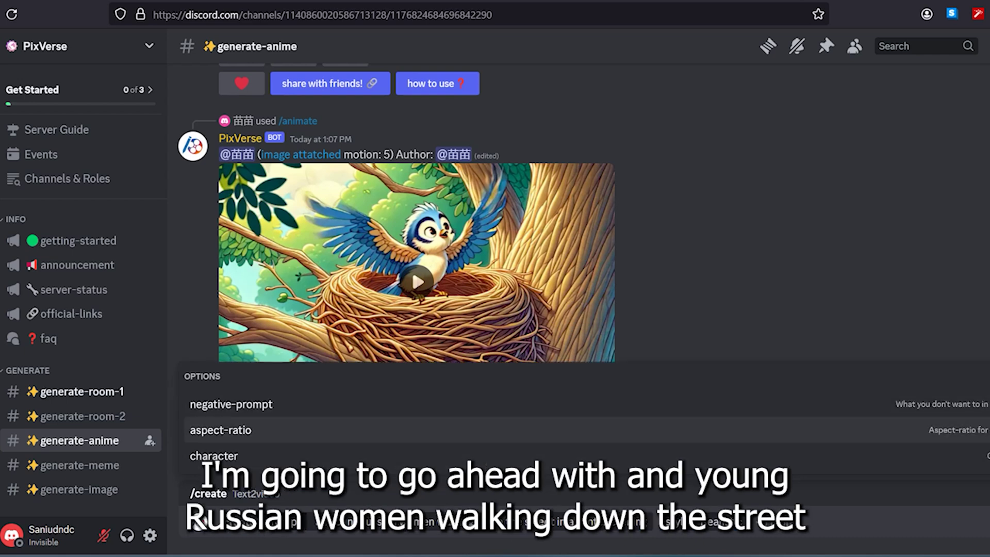
# Add the negative prompt "no blur" and an aspect ratio of 16:9 to the /create command.
pyautogui.press('Up')
pyautogui.press('Tab')
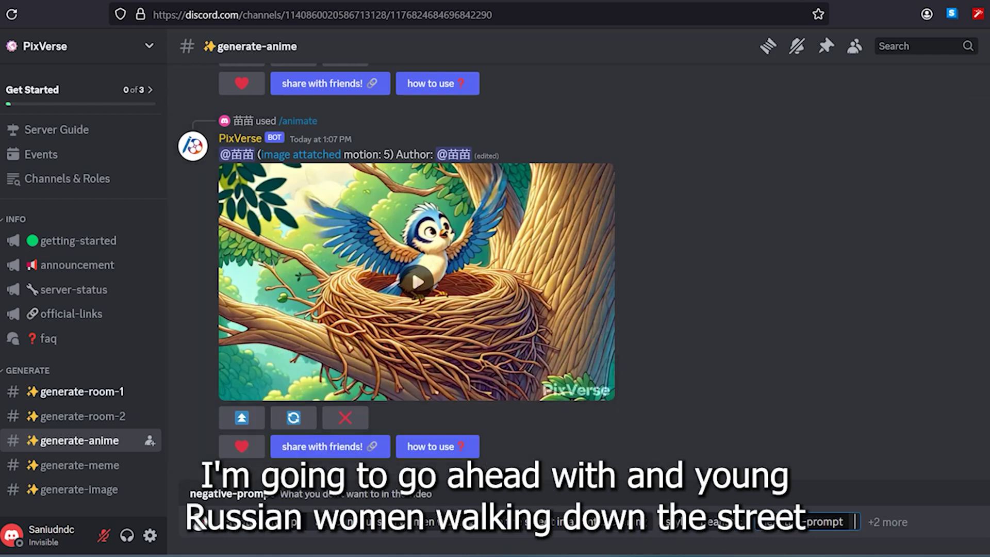
pyautogui.write('no blur')
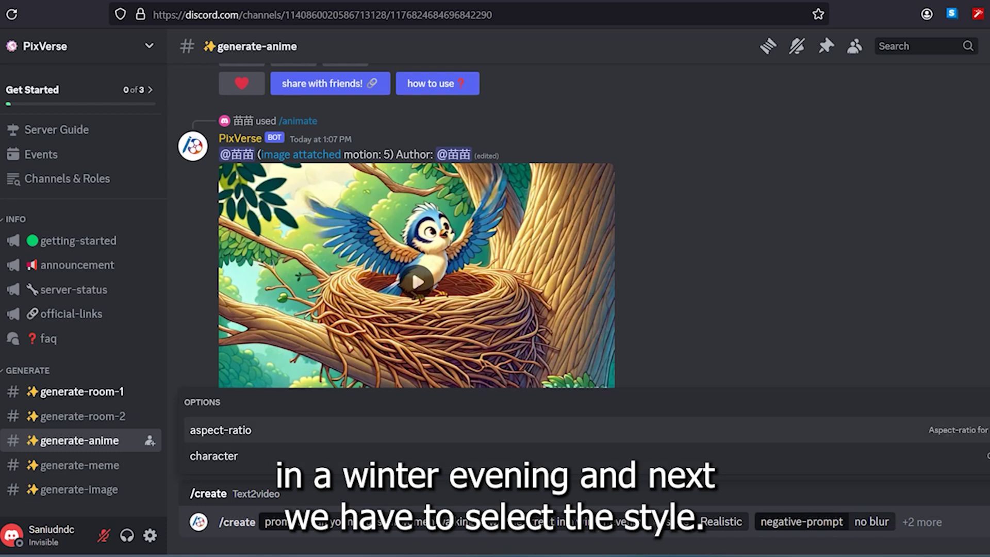
pyautogui.press('Tab')
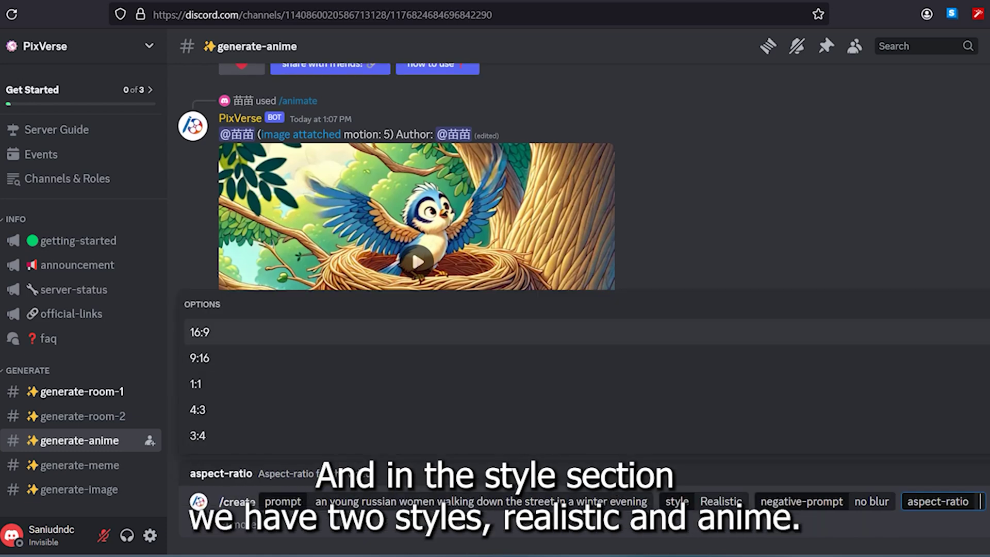
pyautogui.click(417, 332)
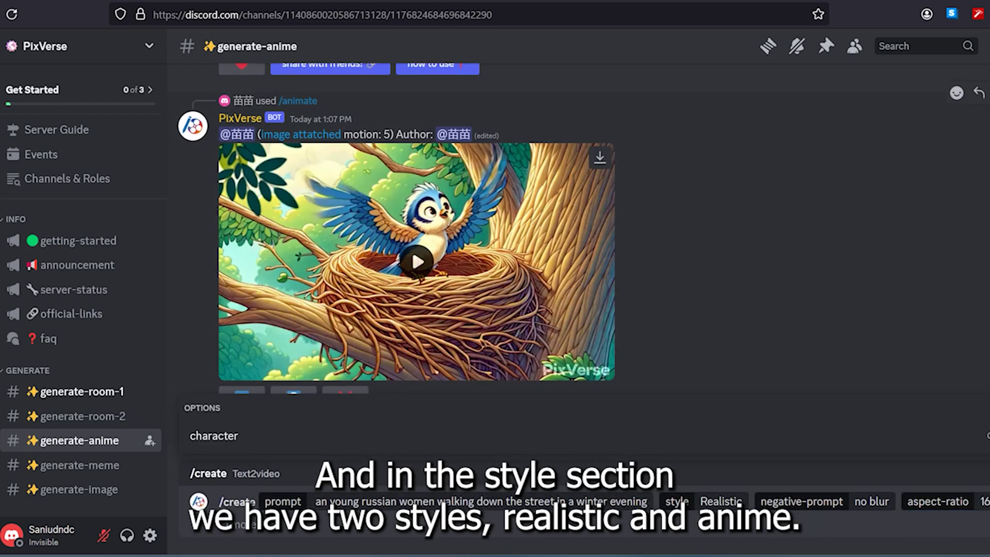
pyautogui.press('Escape')
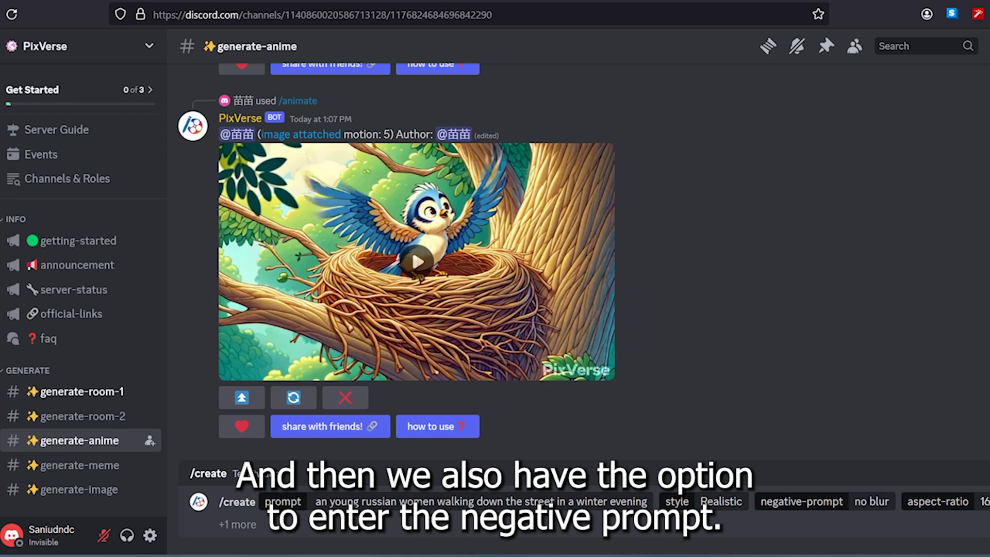
# Add the character option with the value None and submit the /create request.
pyautogui.click(237, 523)
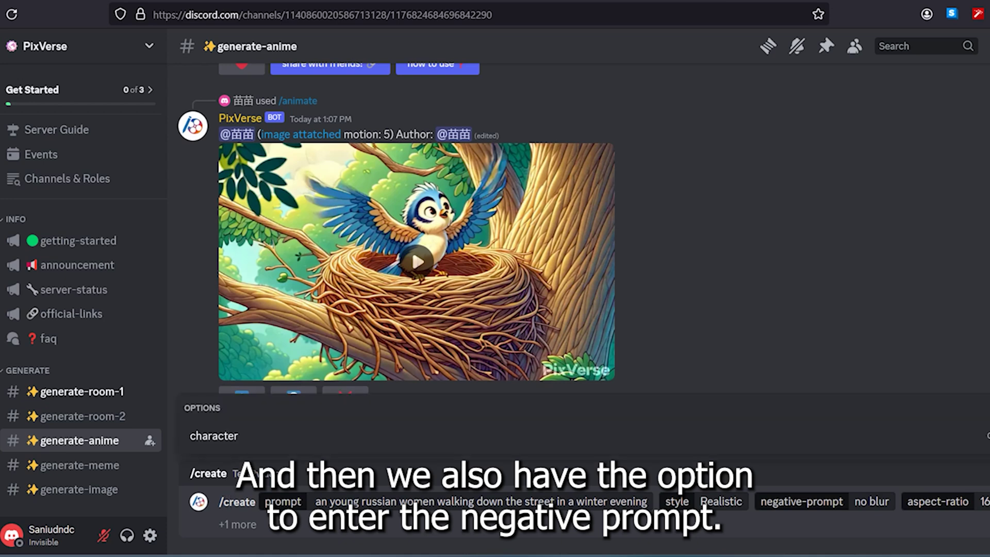
pyautogui.click(213, 434)
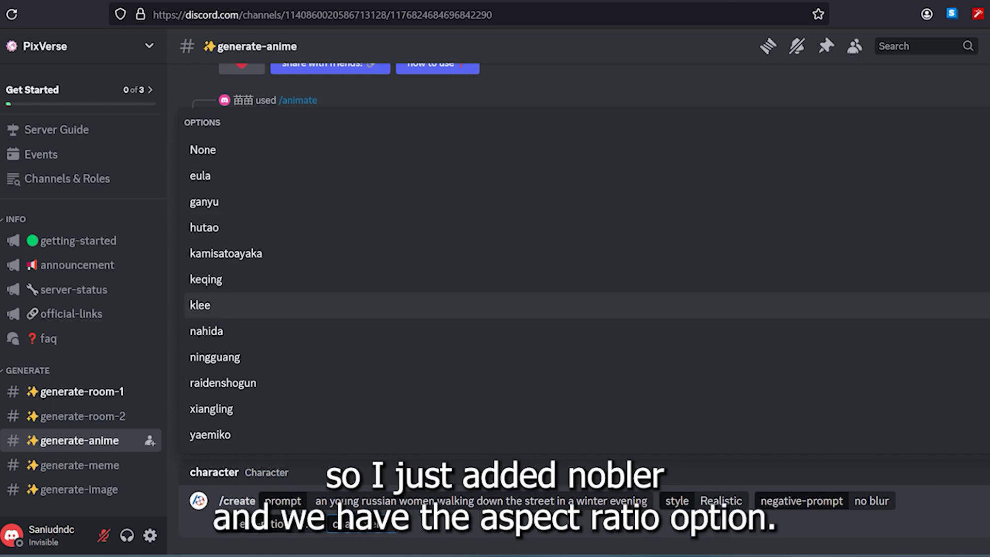
pyautogui.press('Escape')
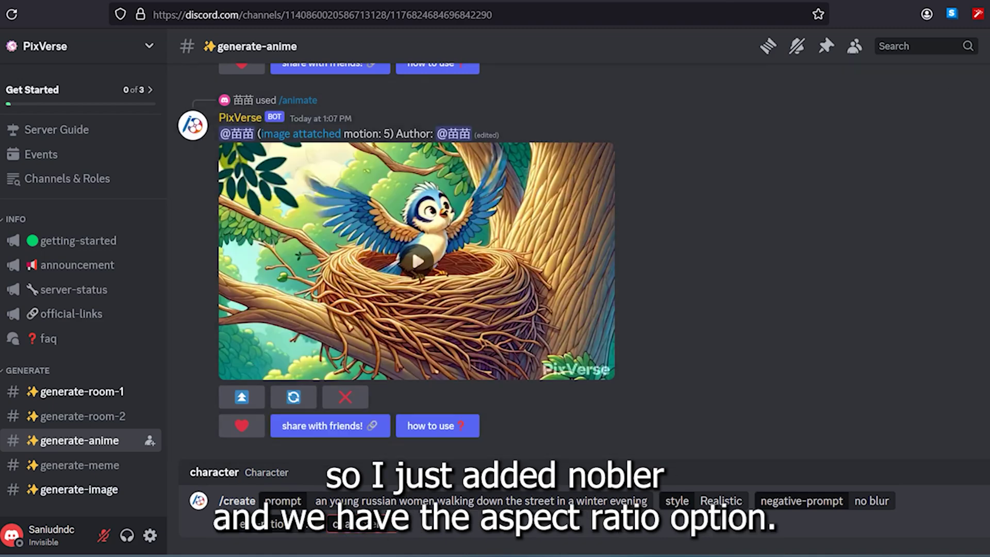
pyautogui.click(422, 501)
pyautogui.click(361, 524)
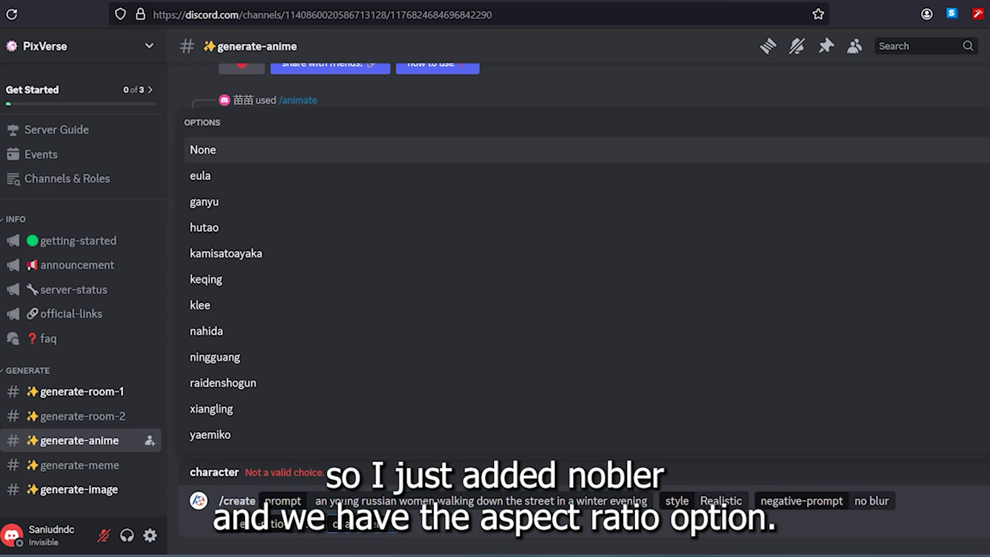
pyautogui.click(302, 523)
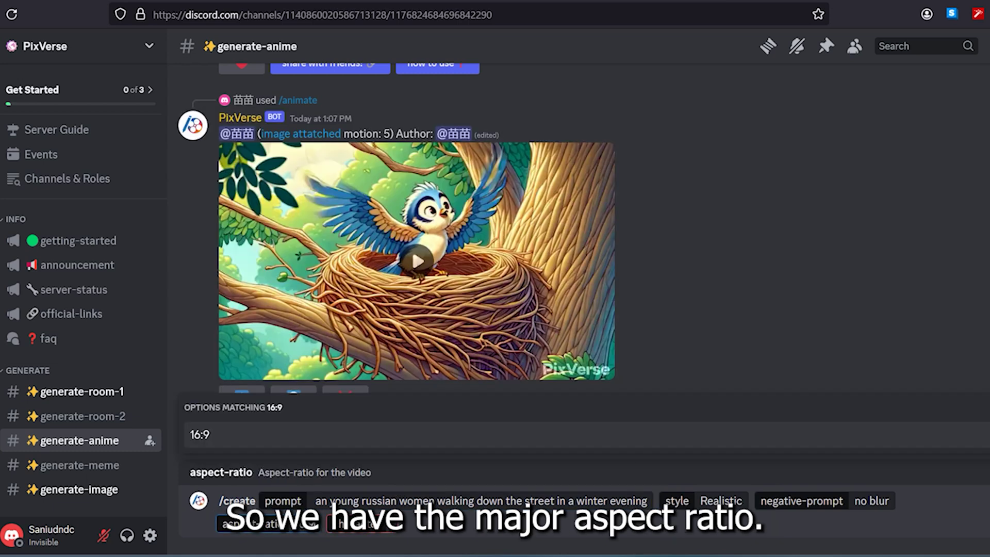
pyautogui.click(386, 523)
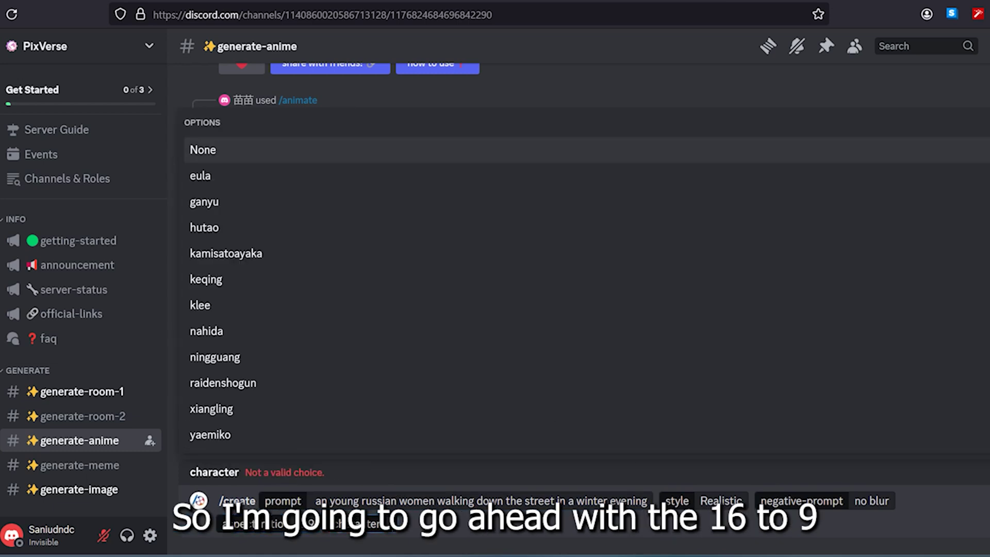
pyautogui.press('Return')
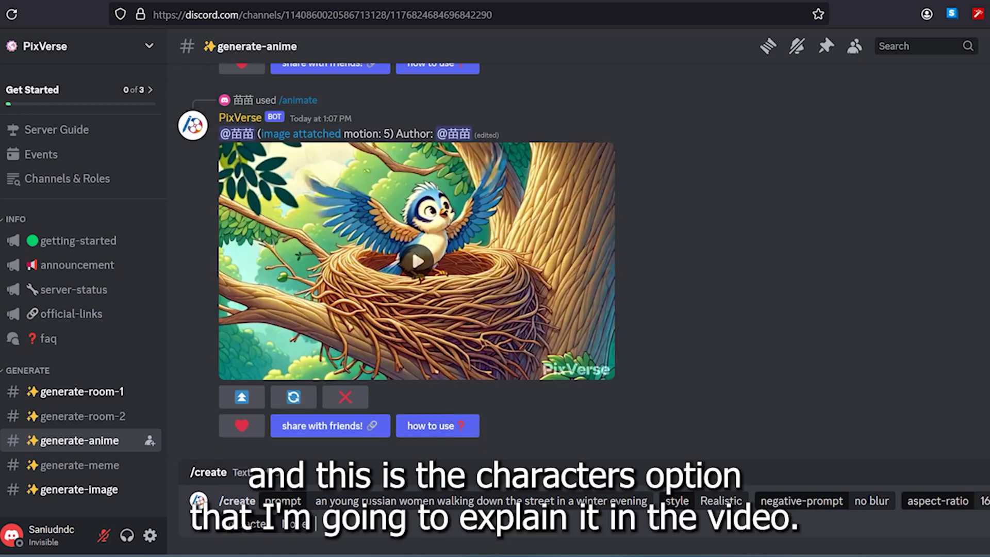
pyautogui.press('Return')
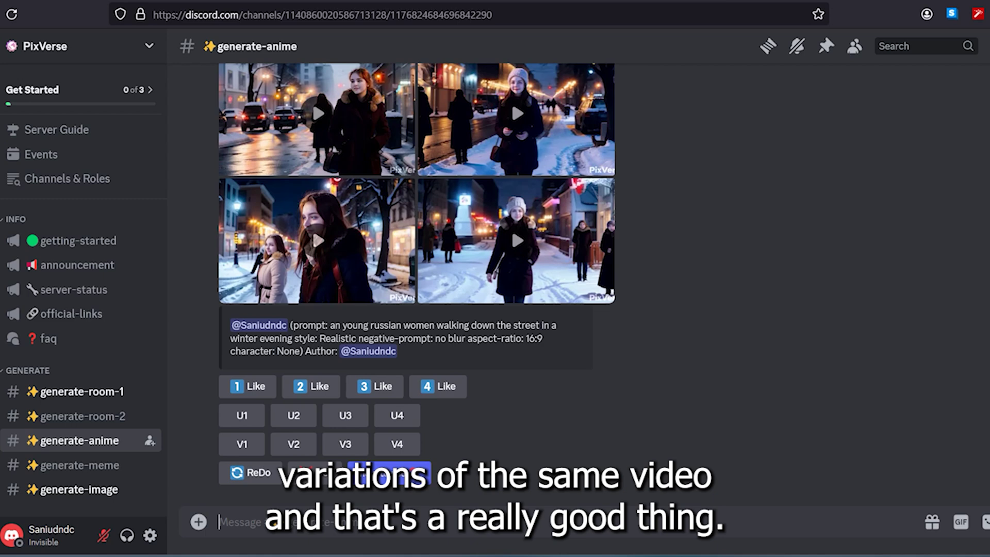
# Play the first of the four generated winter street videos.
pyautogui.scroll(2, 416, 261)
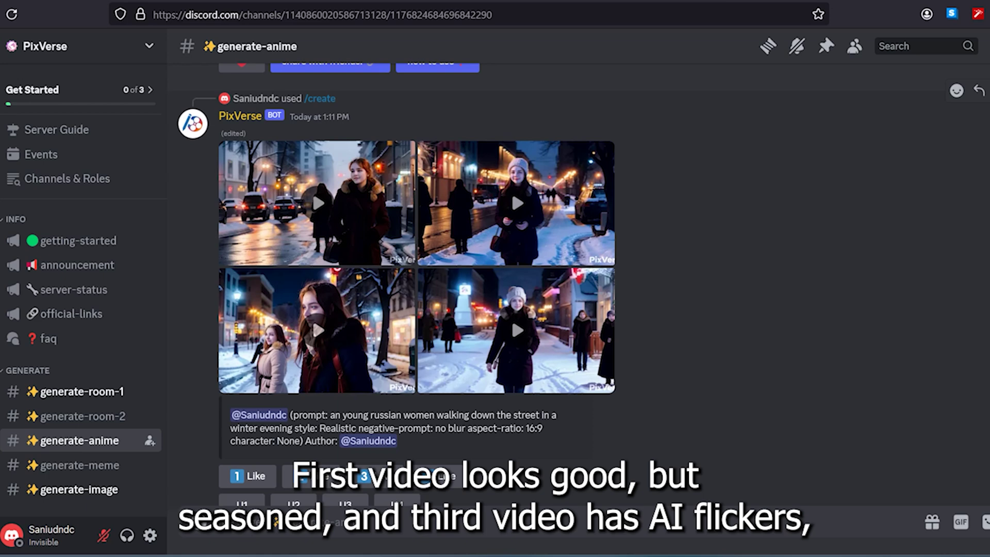
pyautogui.click(311, 190)
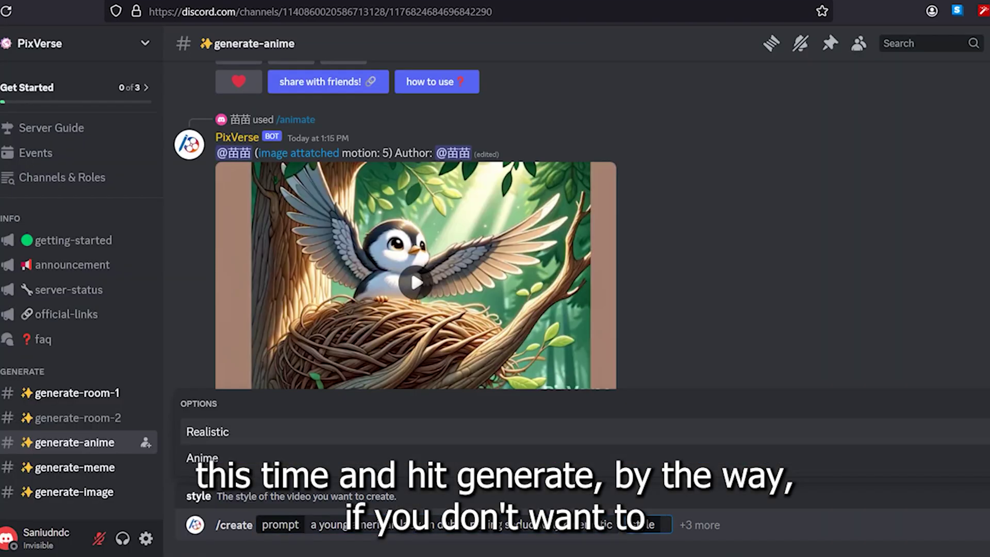
# Complete the Dubai /create request with style Anime, negative prompt "no blur ,", aspect ratio 16:9 and character None, and submit it.
pyautogui.click(201, 458)
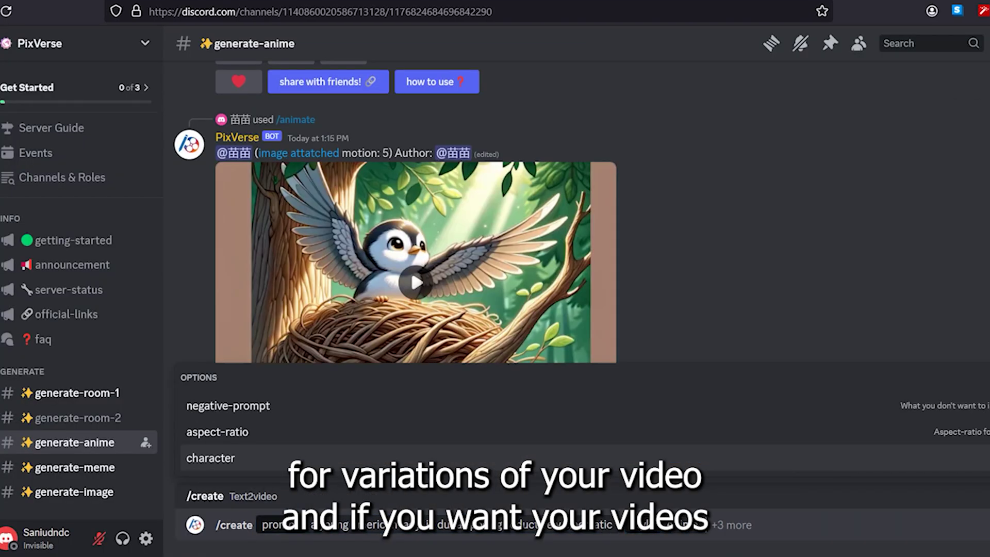
pyautogui.press('Return')
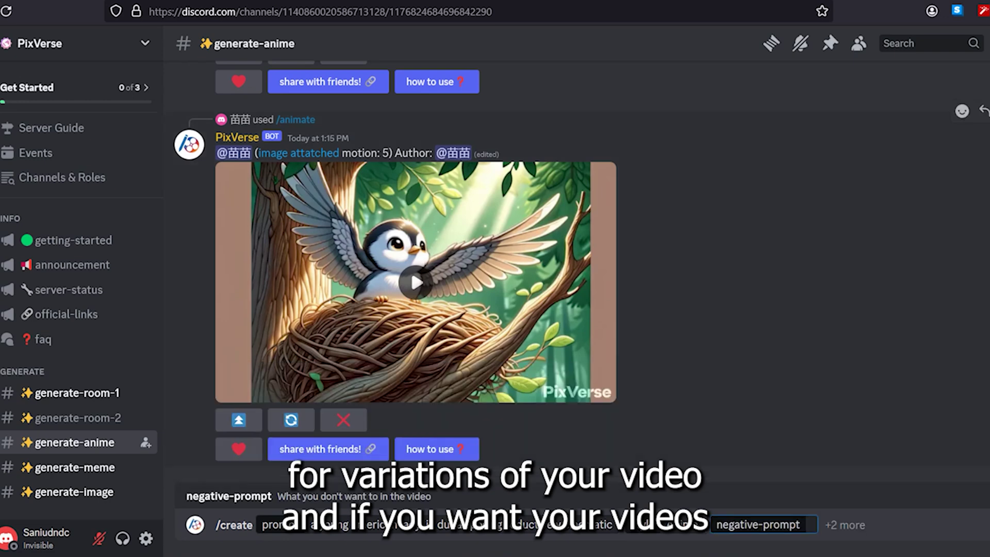
pyautogui.write('low qu')
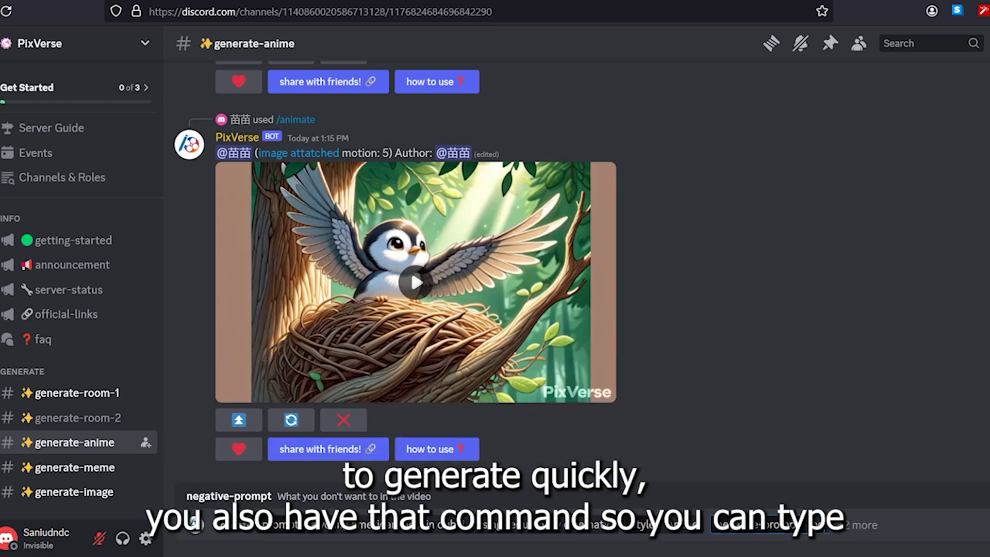
pyautogui.write('r ,')
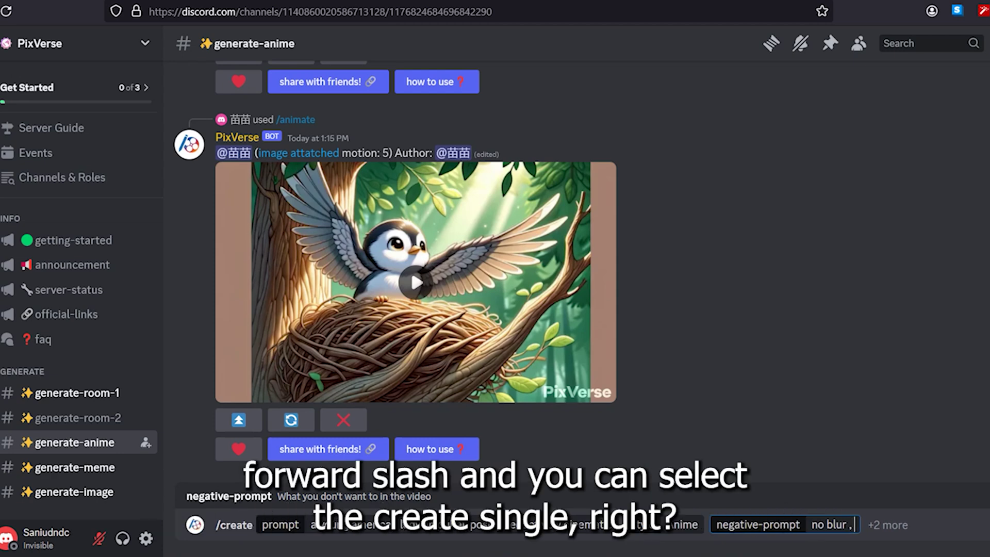
pyautogui.press('Tab')
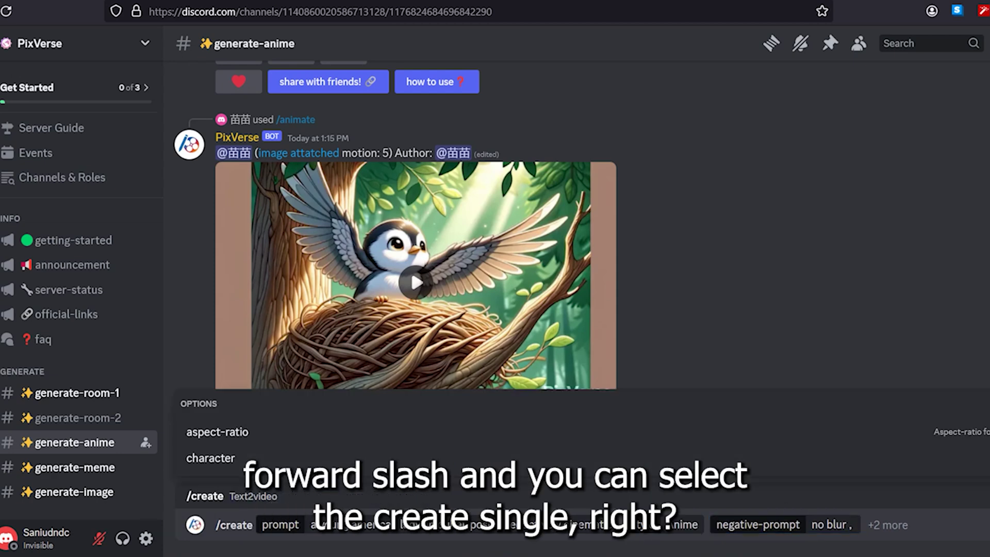
pyautogui.press('Return')
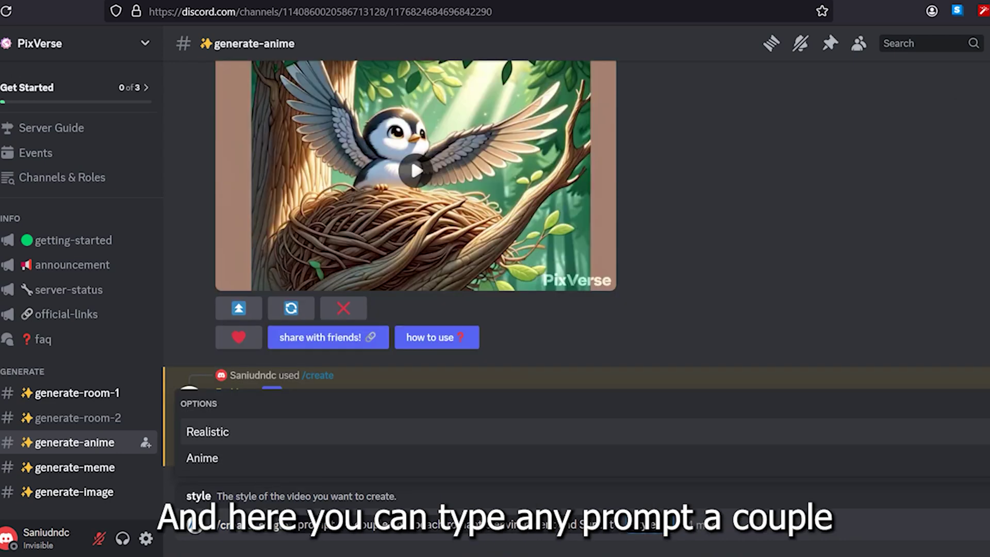
# Set the style to Realistic and the negative prompt to "no blur" for the /create_single beach couple request.
pyautogui.click(199, 432)
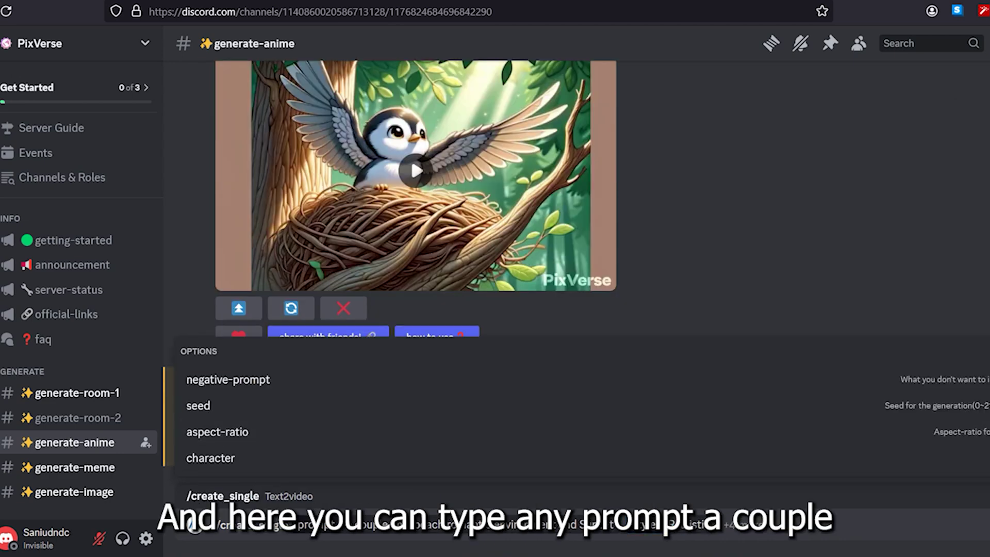
pyautogui.press('Return')
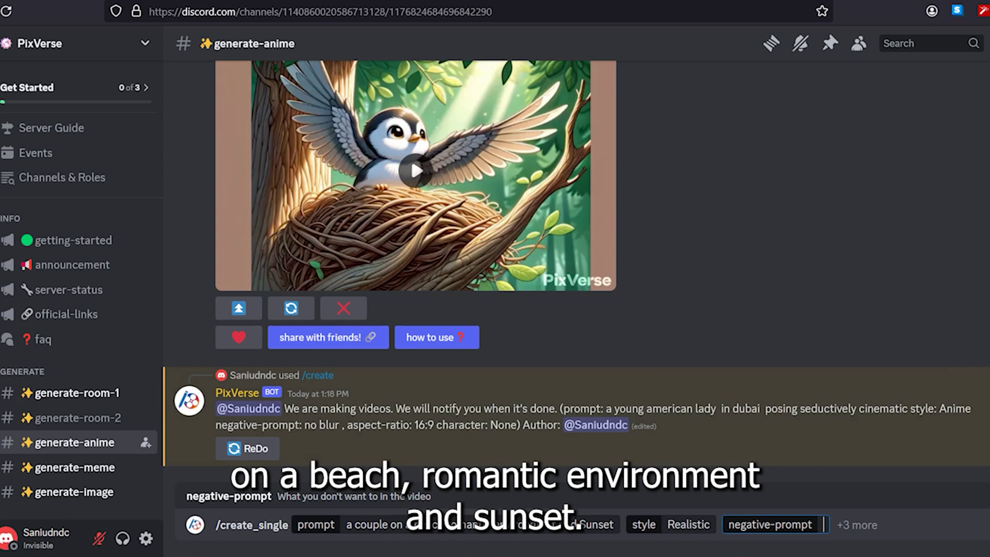
pyautogui.write('no blur')
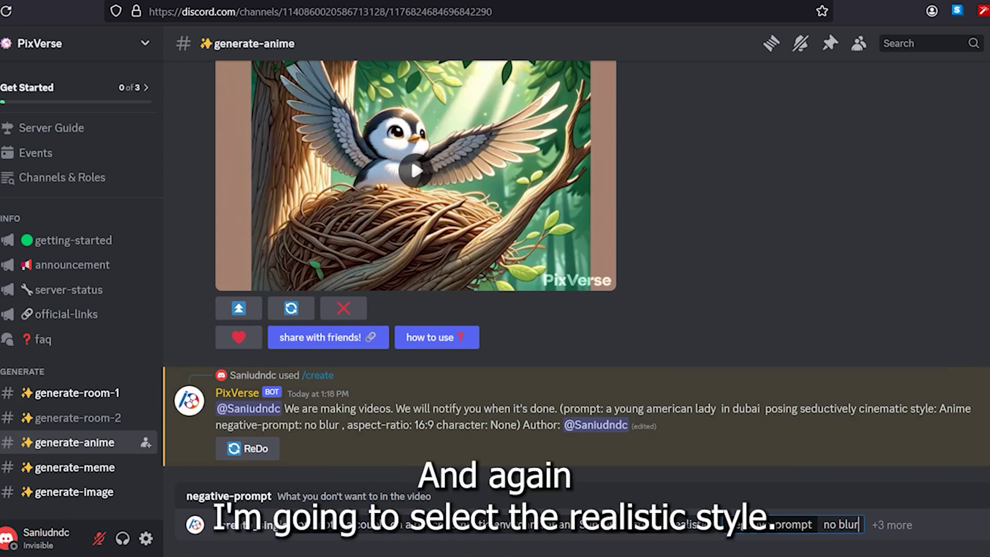
# Add the seed option with the value 45678 and set the aspect ratio to 16:9 for the beach couple request.
pyautogui.click(891, 524)
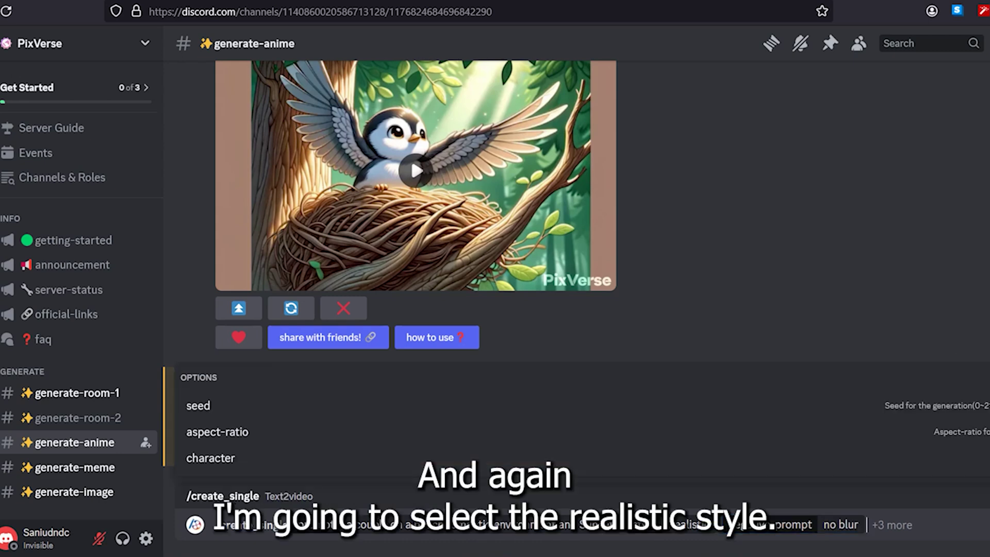
pyautogui.click(198, 405)
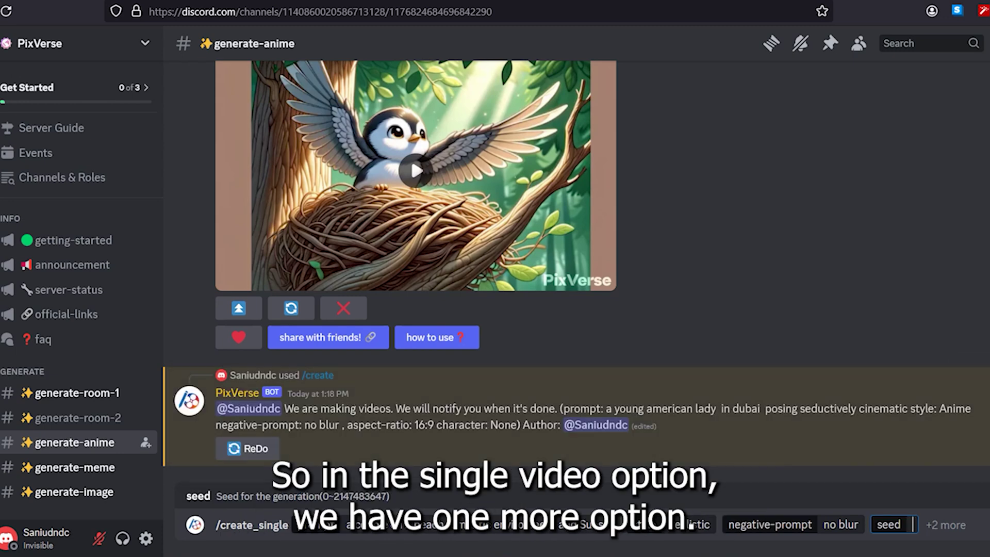
pyautogui.write('45678')
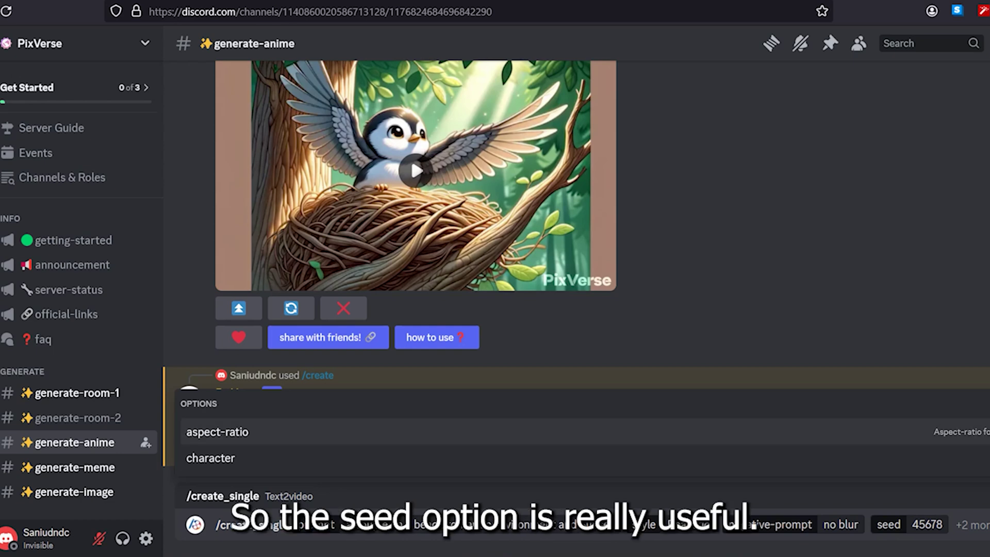
pyautogui.press('Return')
pyautogui.press('Return')
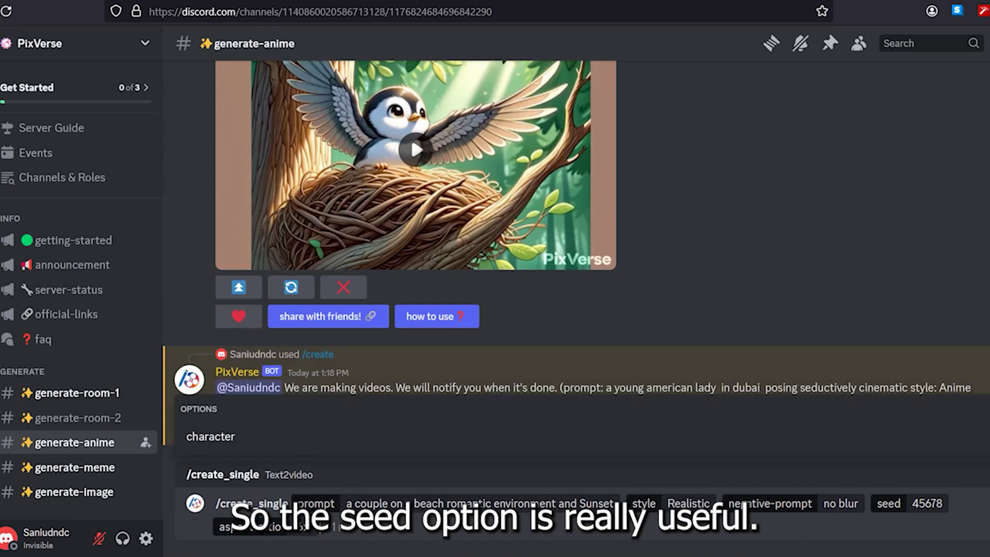
# Add the character option with the value None and submit the /create_single beach couple request.
pyautogui.press('Return')
pyautogui.press('Up')
pyautogui.press('Up')
pyautogui.press('Up')
pyautogui.press('Up')
pyautogui.press('Up')
pyautogui.press('Return')
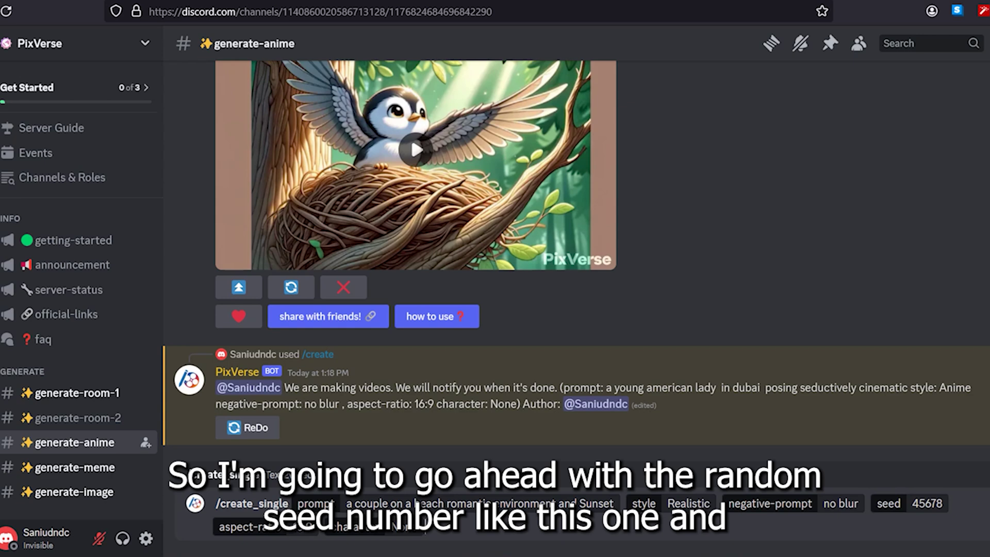
pyautogui.press('Return')
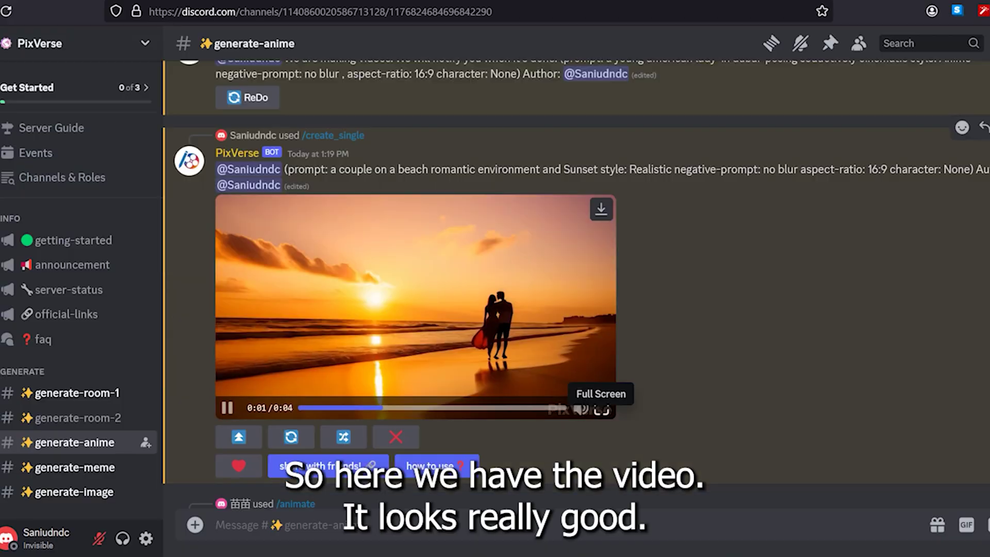
# Watch the generated beach couple video full screen and go through the generated Dubai anime videos.
pyautogui.click(598, 406)
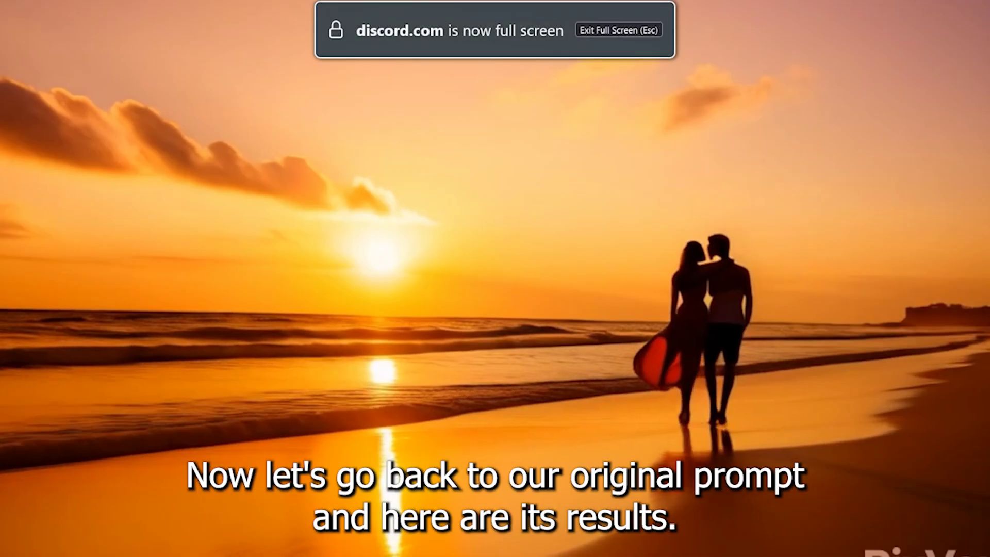
pyautogui.press('space')
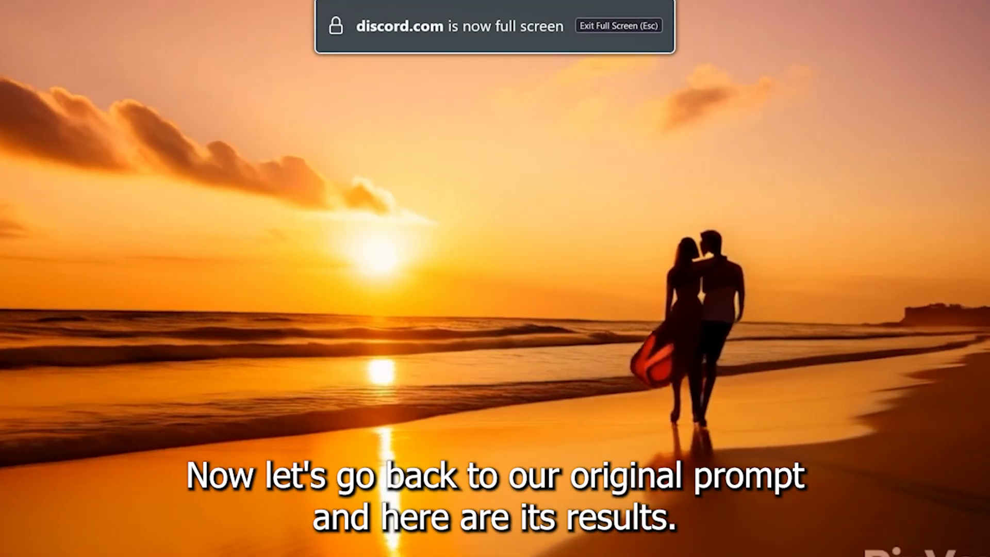
pyautogui.press('space')
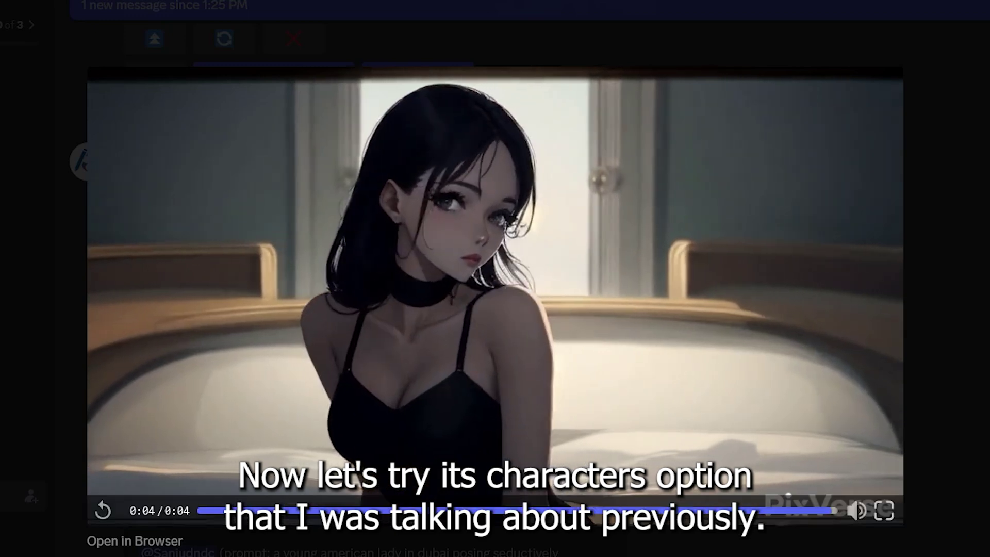
pyautogui.press('Right')
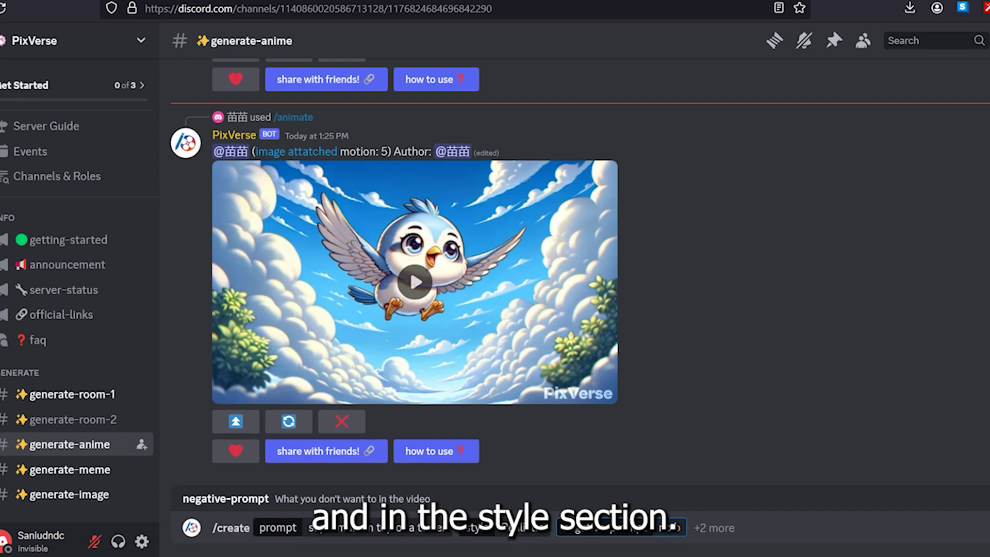
# Complete the negative prompt "no blur" and set the aspect ratio to 16:9 for the superman /create request.
pyautogui.write('lur')
pyautogui.click(730, 527)
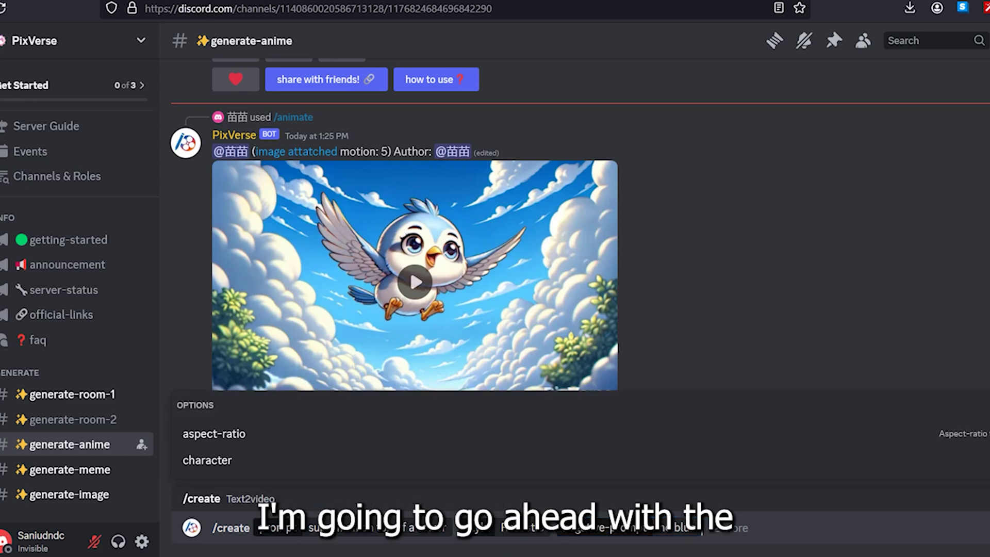
pyautogui.click(232, 433)
pyautogui.click(232, 353)
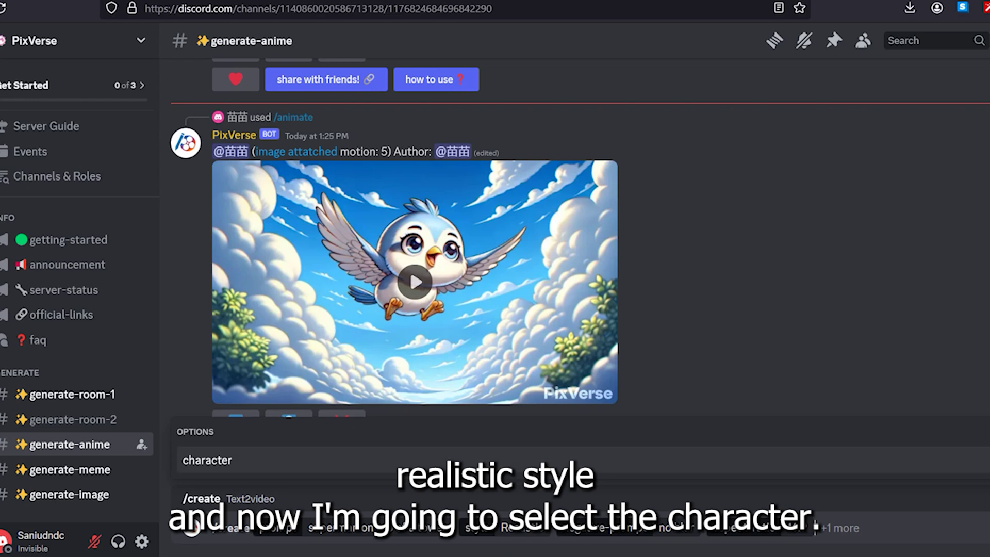
# Add the character option to the superman request and go to hutao in the list of characters.
pyautogui.press('Return')
pyautogui.press('Down')
pyautogui.press('Down')
pyautogui.press('Down')
pyautogui.press('Down')
pyautogui.press('Down')
pyautogui.press('Down')
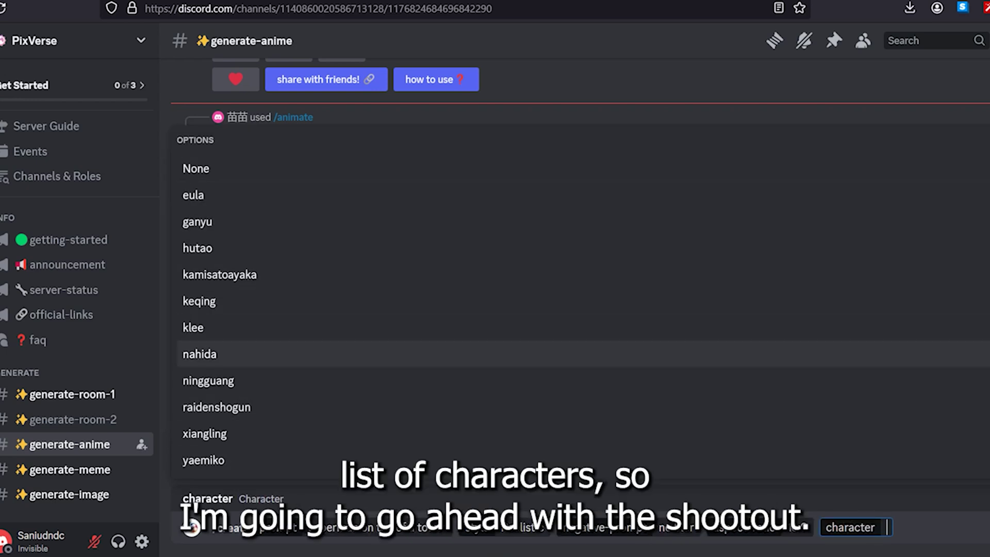
pyautogui.press('Down')
pyautogui.press('Down')
pyautogui.press('Down')
pyautogui.press('Up')
pyautogui.press('Up')
pyautogui.press('Up')
pyautogui.press('Up')
pyautogui.press('Up')
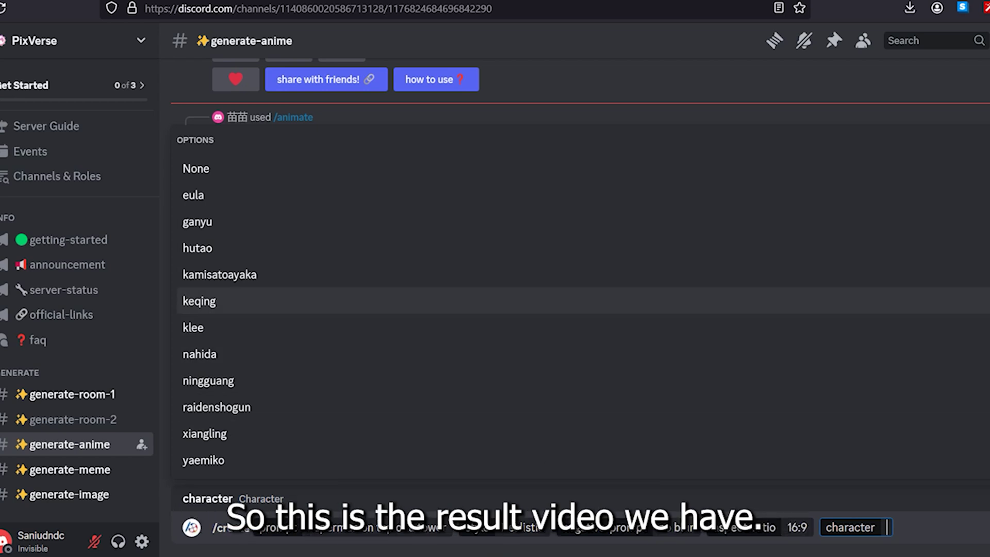
pyautogui.press('Up')
pyautogui.press('Up')
pyautogui.press('Up')
pyautogui.press('Up')
pyautogui.press('Up')
pyautogui.press('Down')
pyautogui.press('Down')
pyautogui.press('Down')
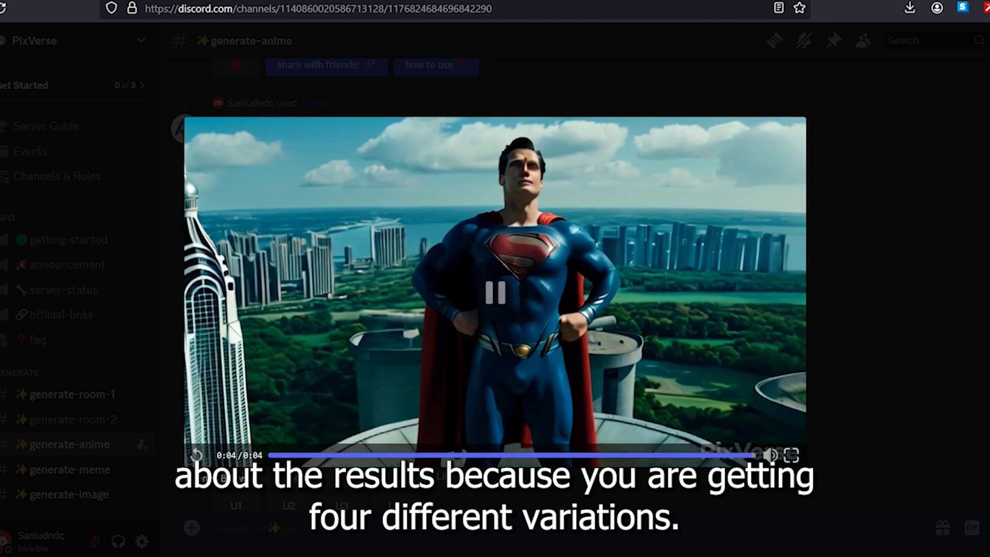
# Go through the generated superman video variations one after another.
pyautogui.press('Right')
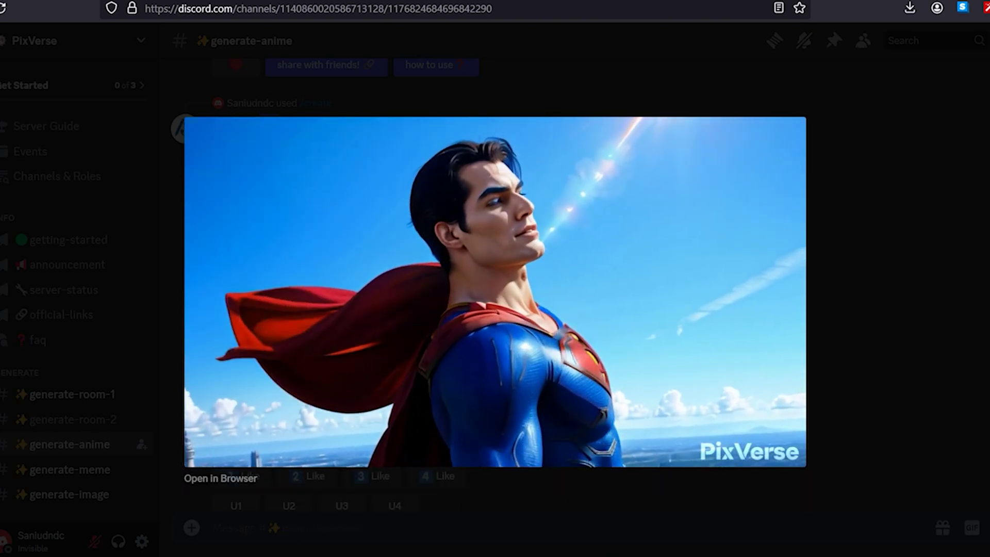
pyautogui.press('Right')
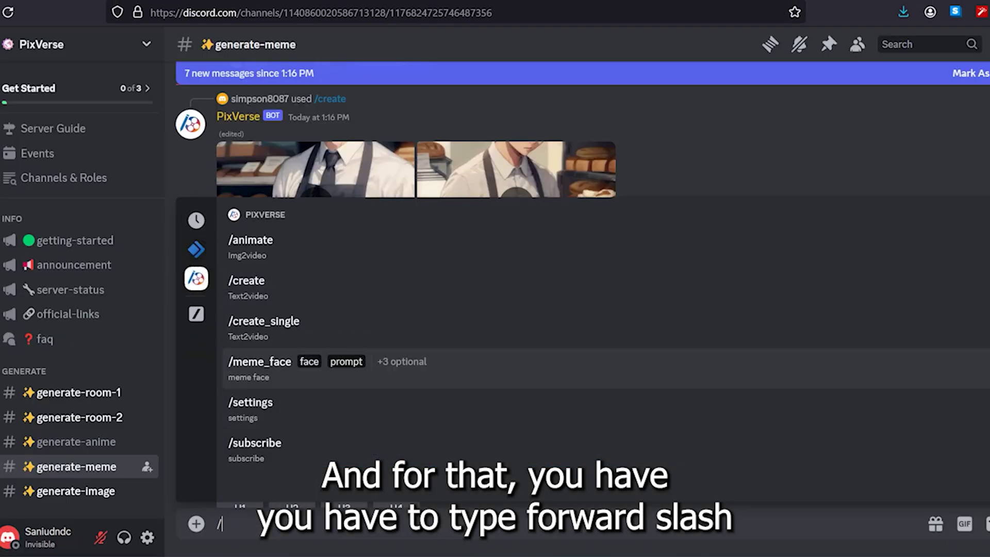
# Prepare a /meme_face request with the Rowan Atkinson face image, the prompt "a man making funny face" and the negative-prompt option.
pyautogui.click(259, 368)
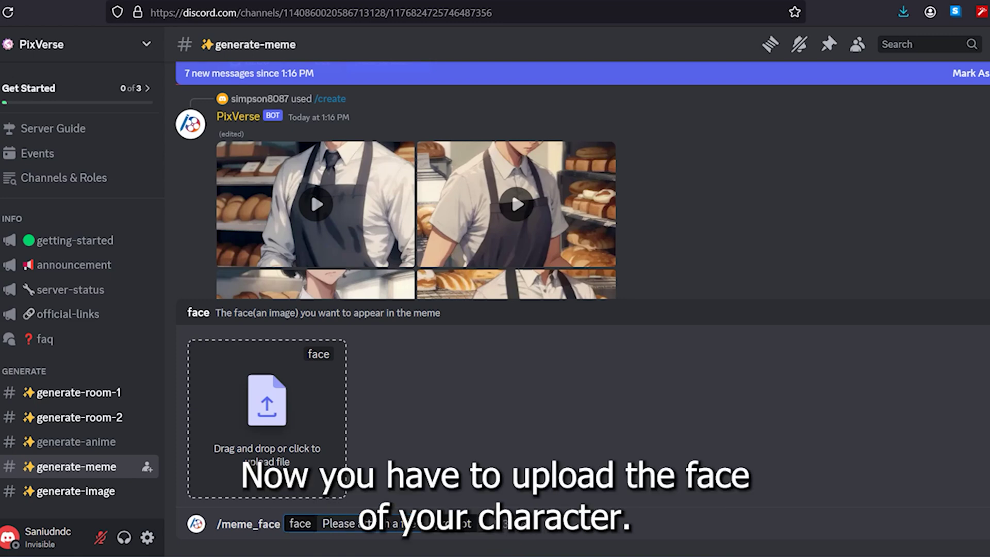
pyautogui.click(266, 402)
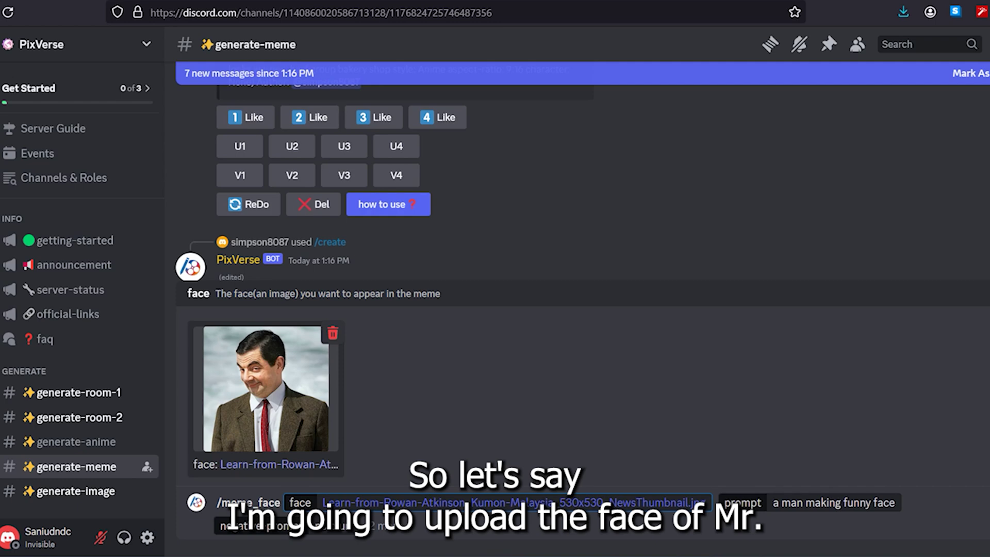
pyautogui.click(333, 525)
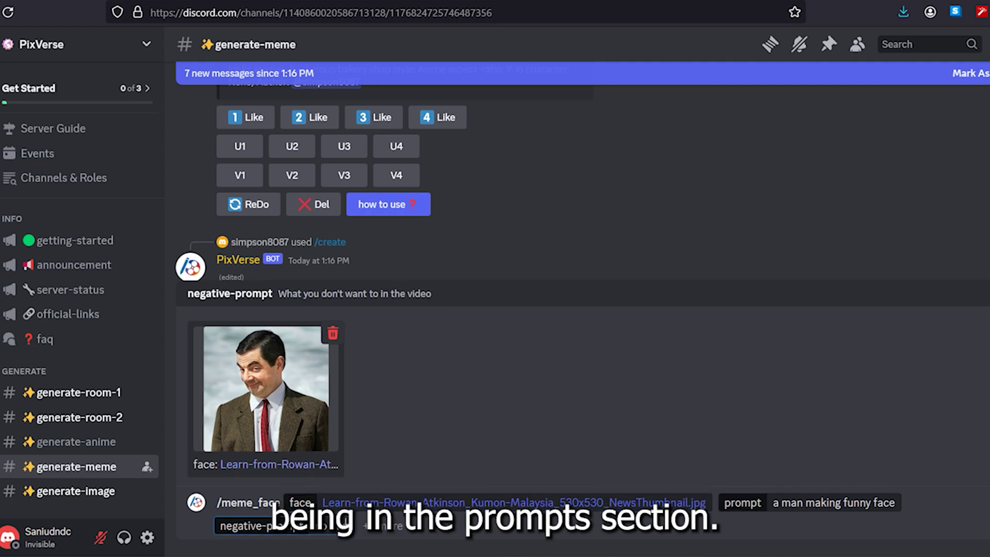
pyautogui.hotkey('ctrl', 'a')
pyautogui.write('n')
pyautogui.press('BackSpace')
pyautogui.press('BackSpace')
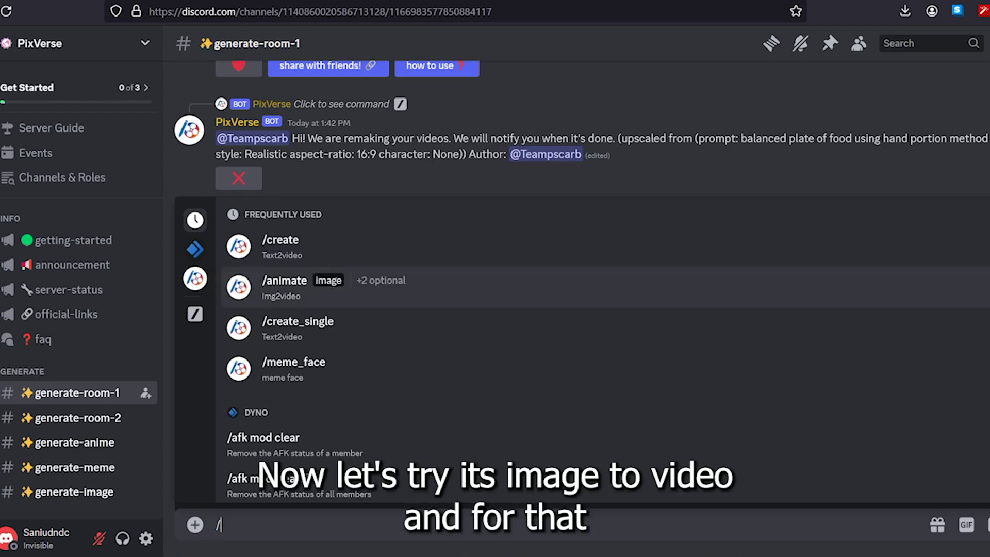
# Start an /animate request in generate-room-1 and attach the image epinikion_951840e379c2bc390760df641c53f8d2_image from Downloads.
pyautogui.press('Return')
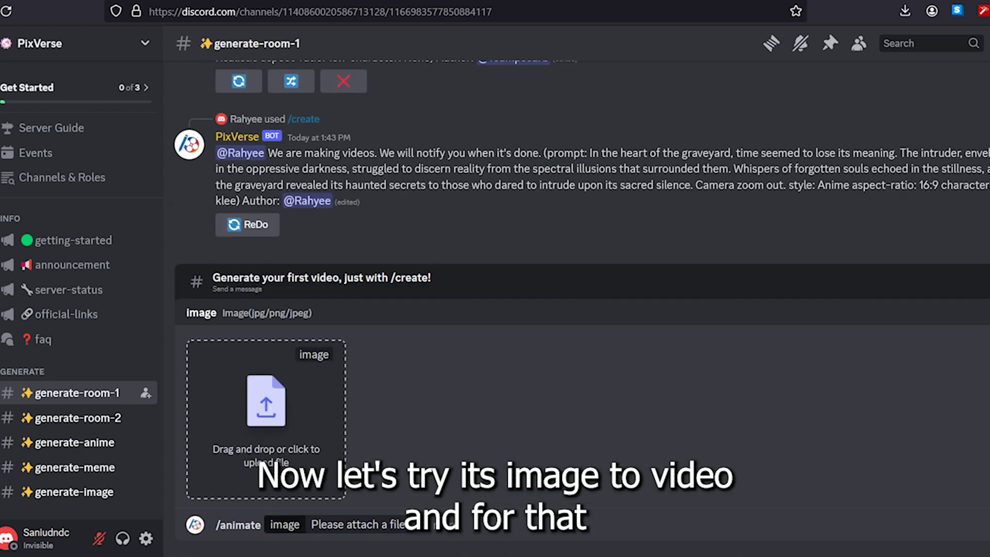
pyautogui.press('Return')
pyautogui.click(268, 129)
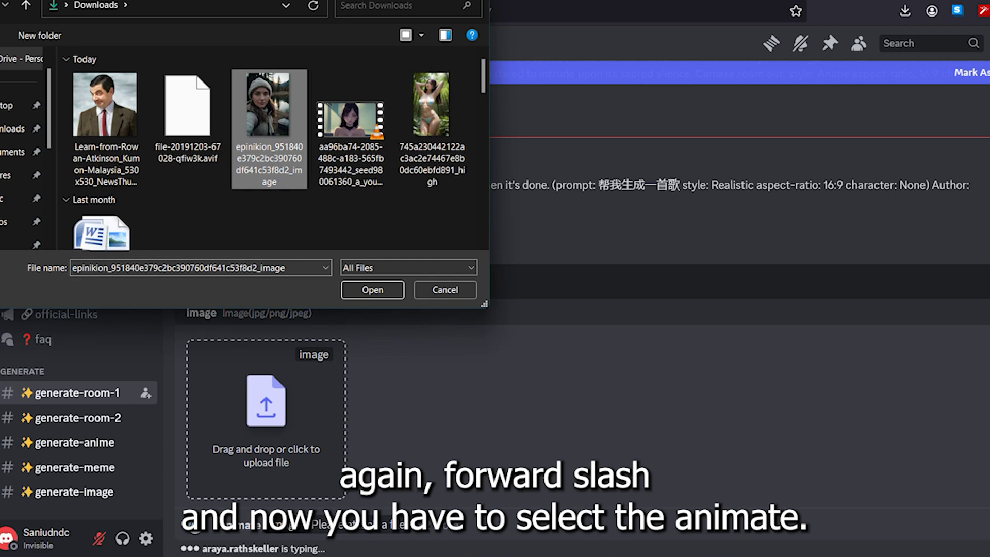
pyautogui.click(372, 290)
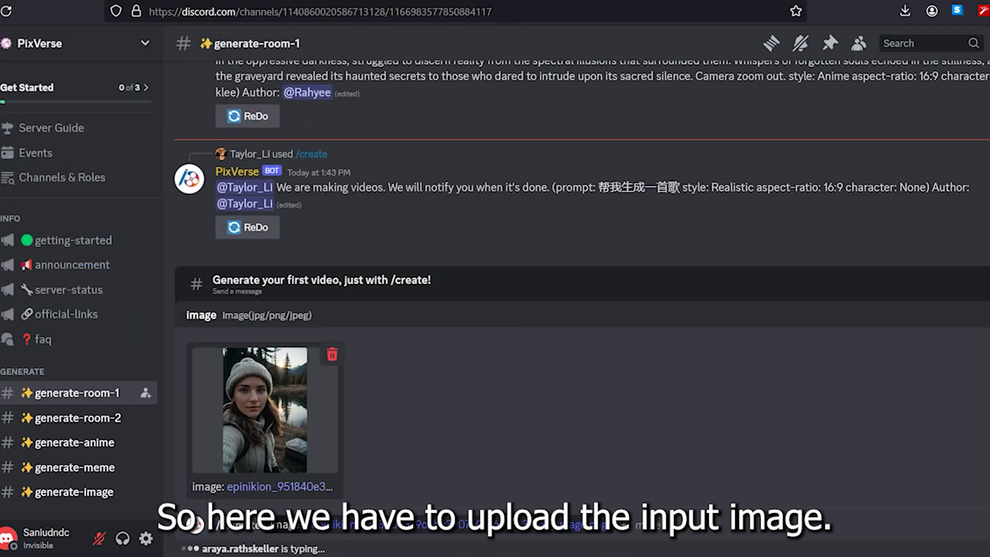
# Add the motion option with the value 8 and submit the /animate request.
pyautogui.click(641, 524)
pyautogui.click(204, 251)
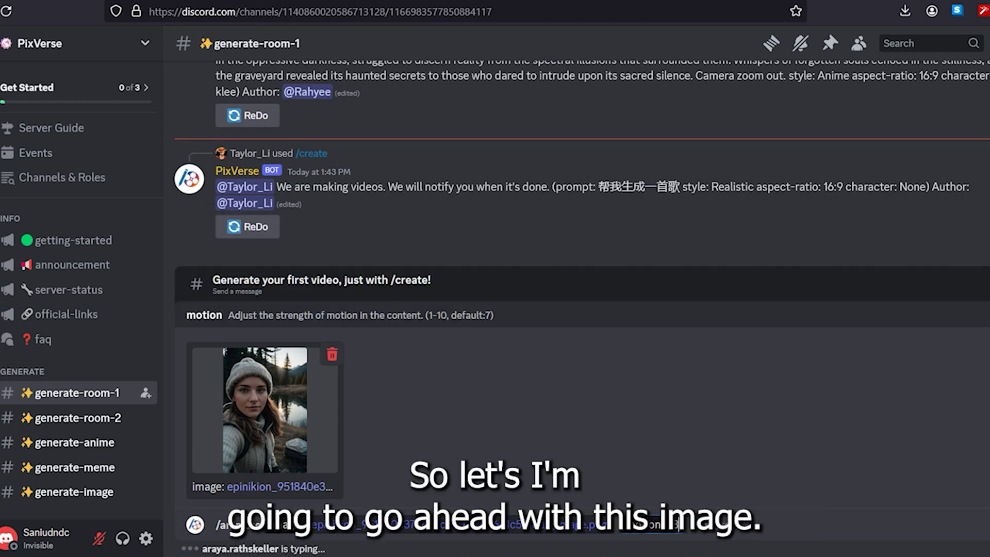
pyautogui.press('Return')
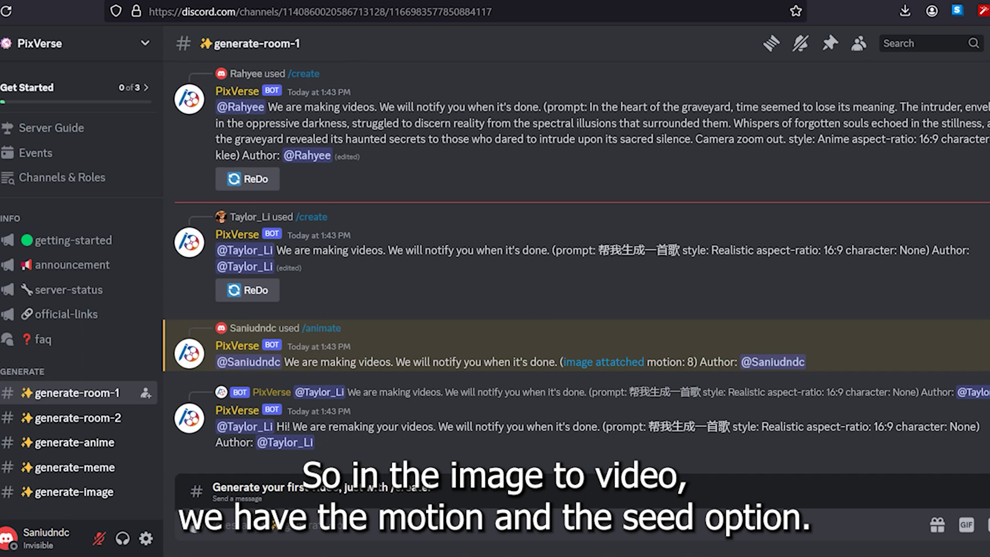